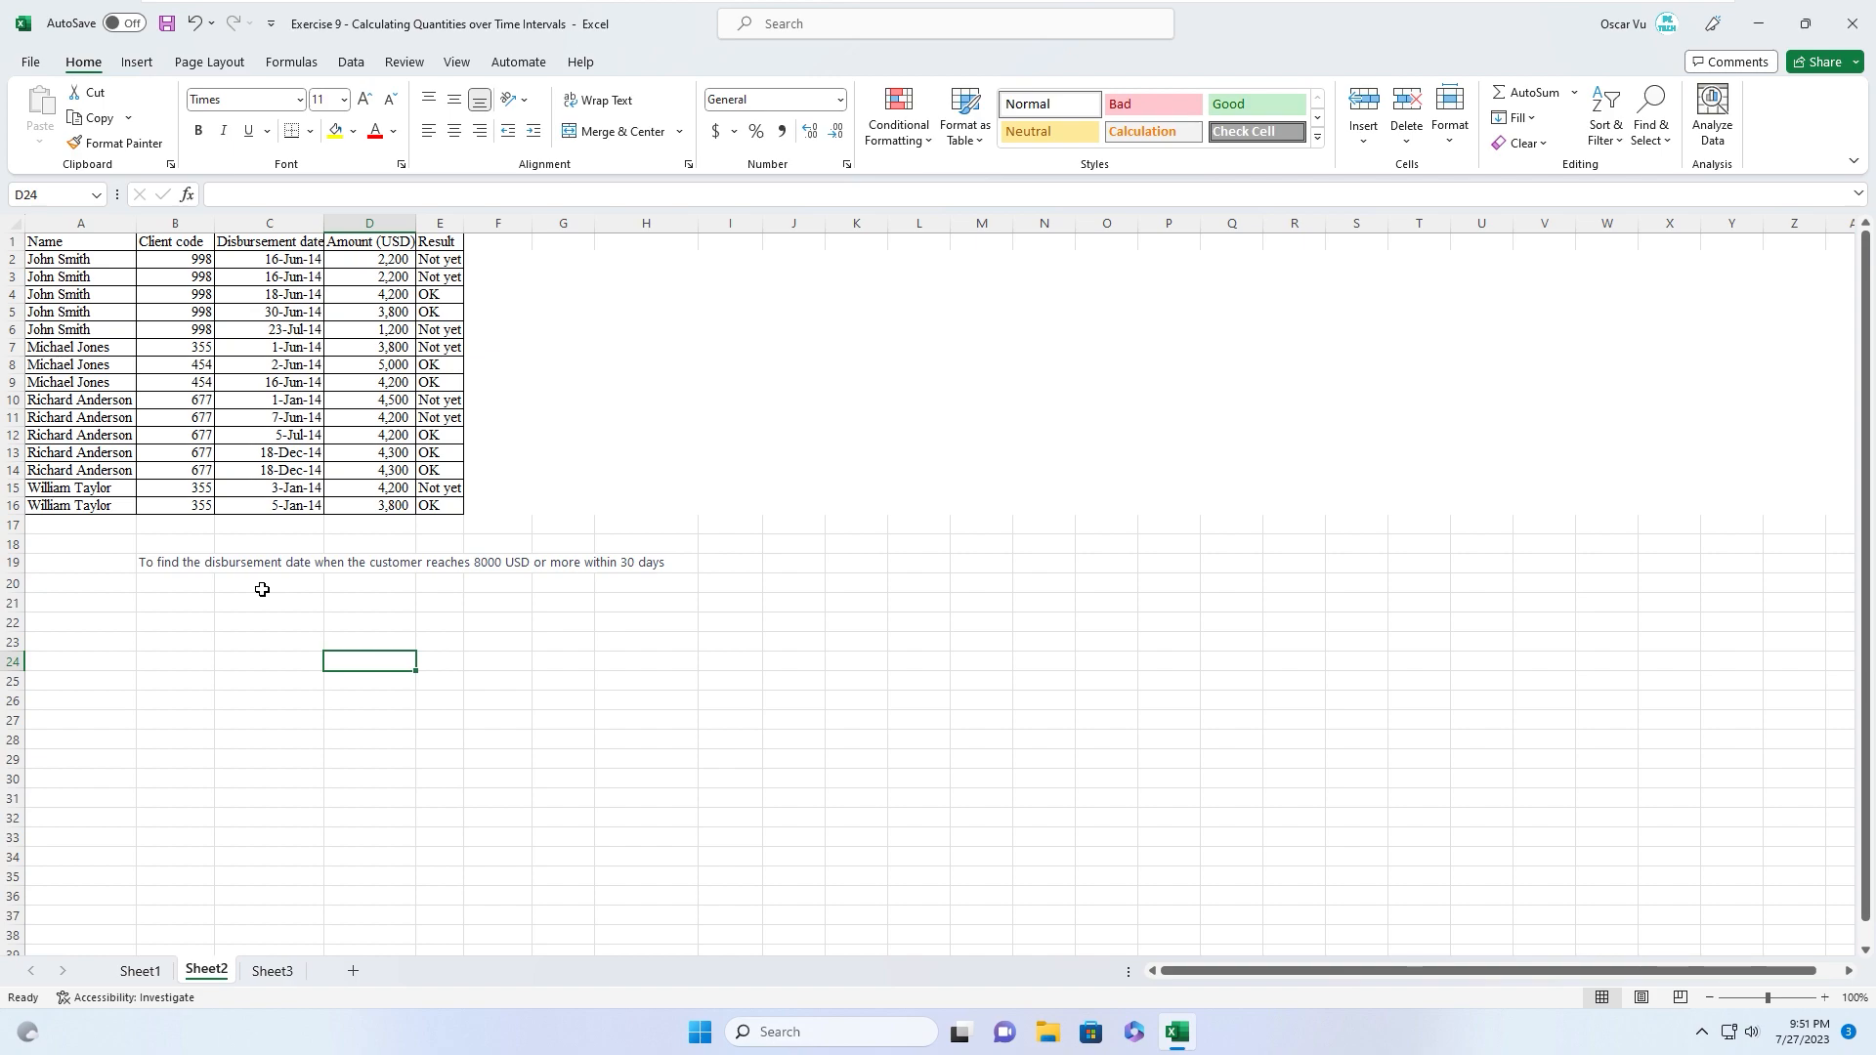
# Clear the existing results from E2:E16 in the Result column
pyautogui.click(170, 562)
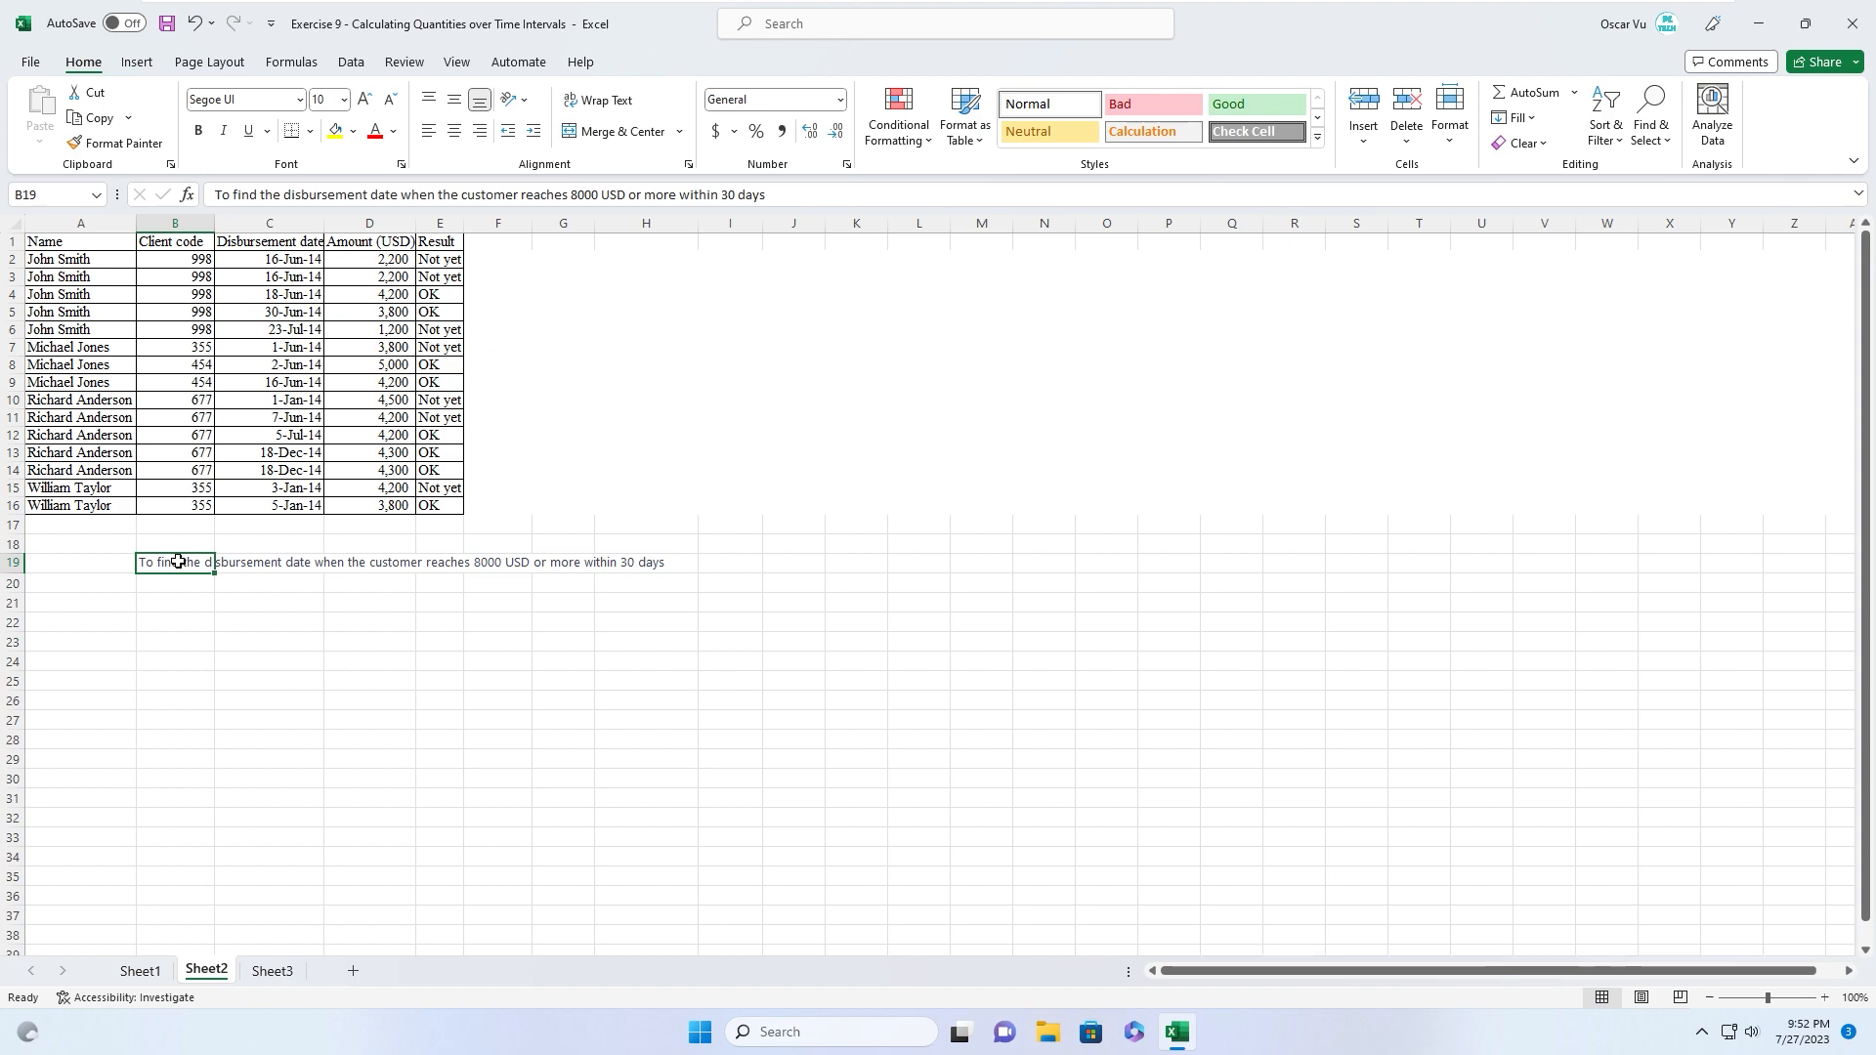
pyautogui.click(358, 313)
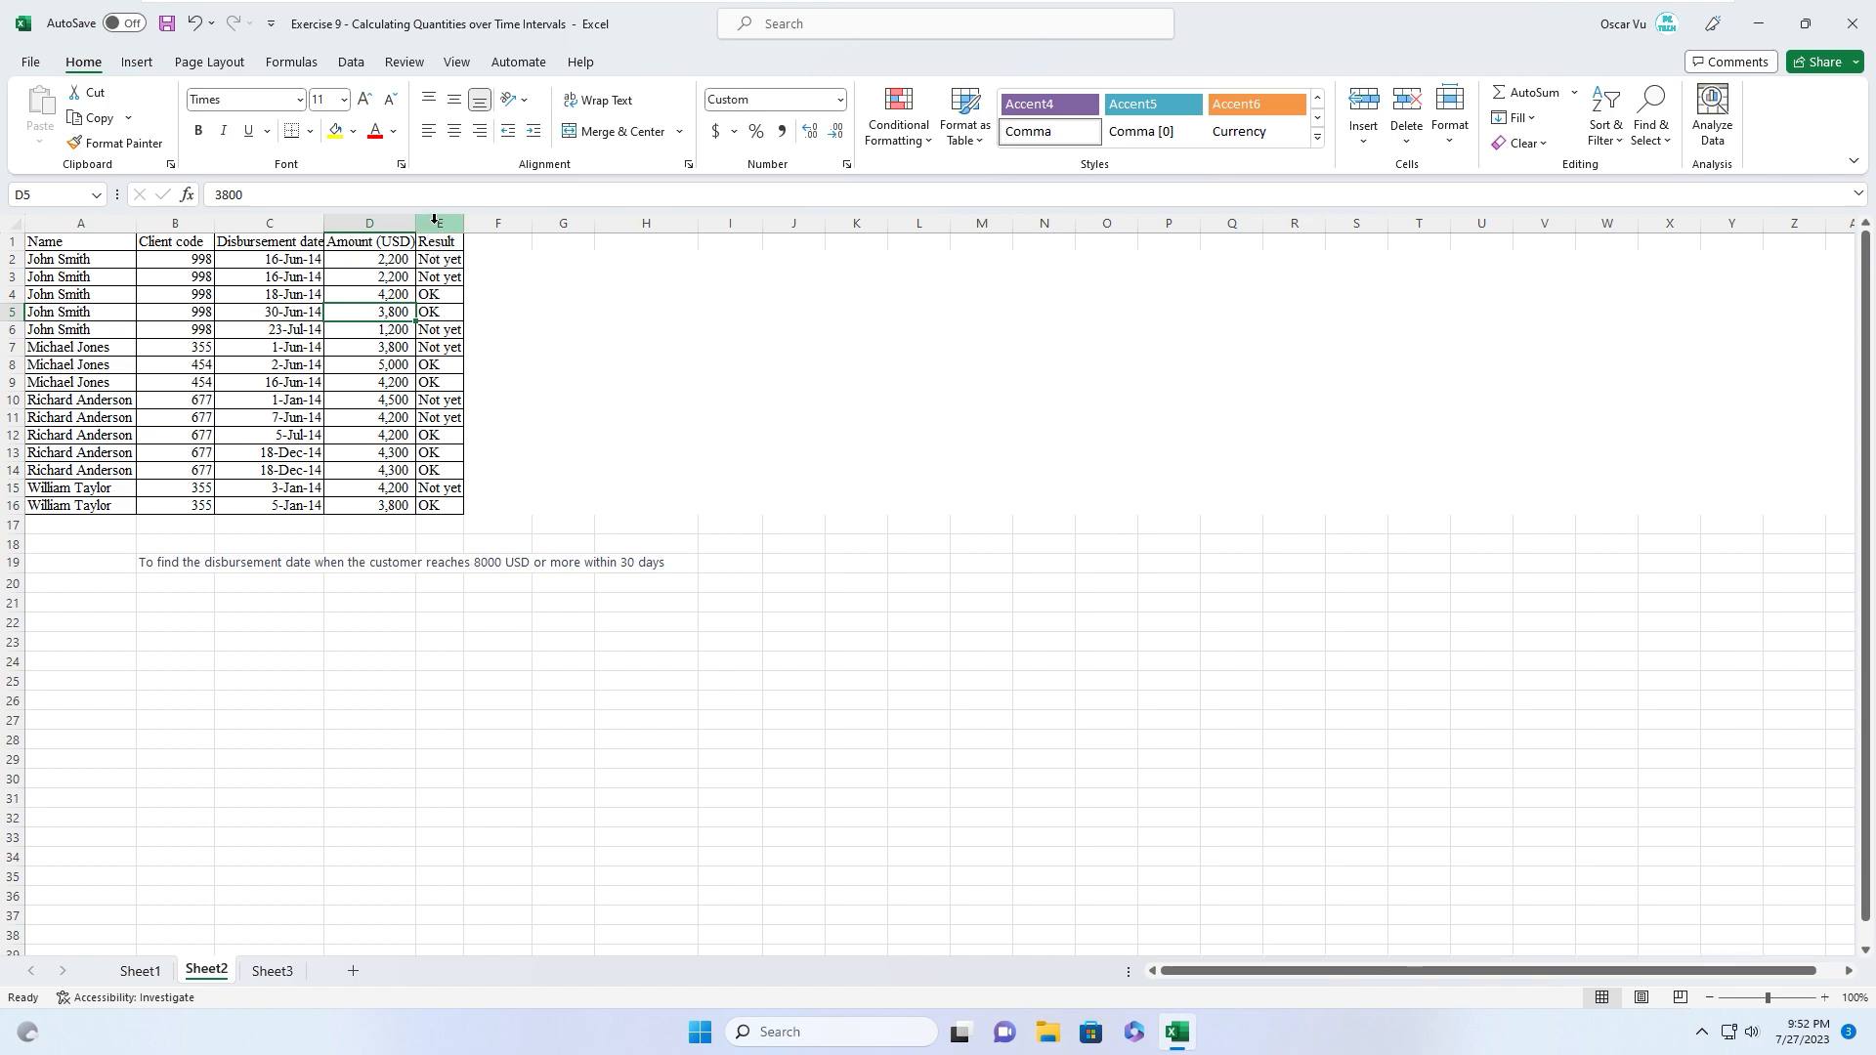
pyautogui.click(10, 364)
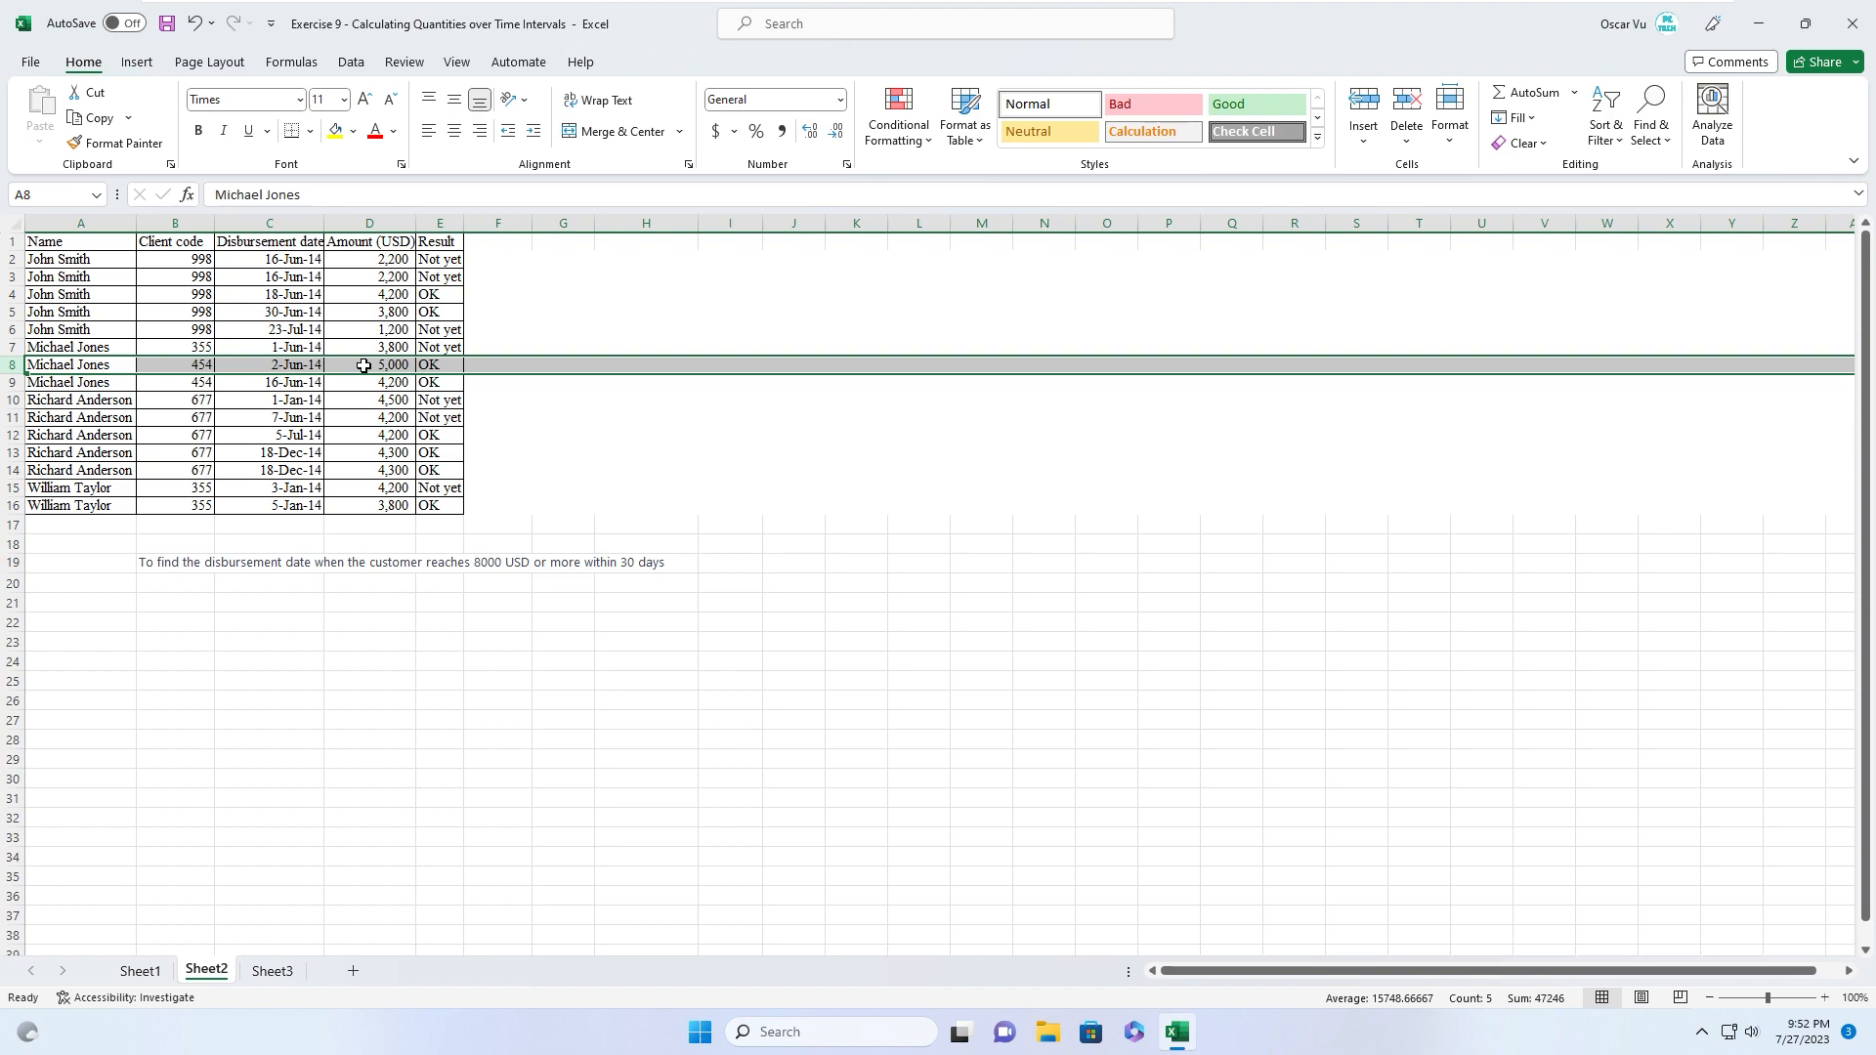
pyautogui.click(430, 366)
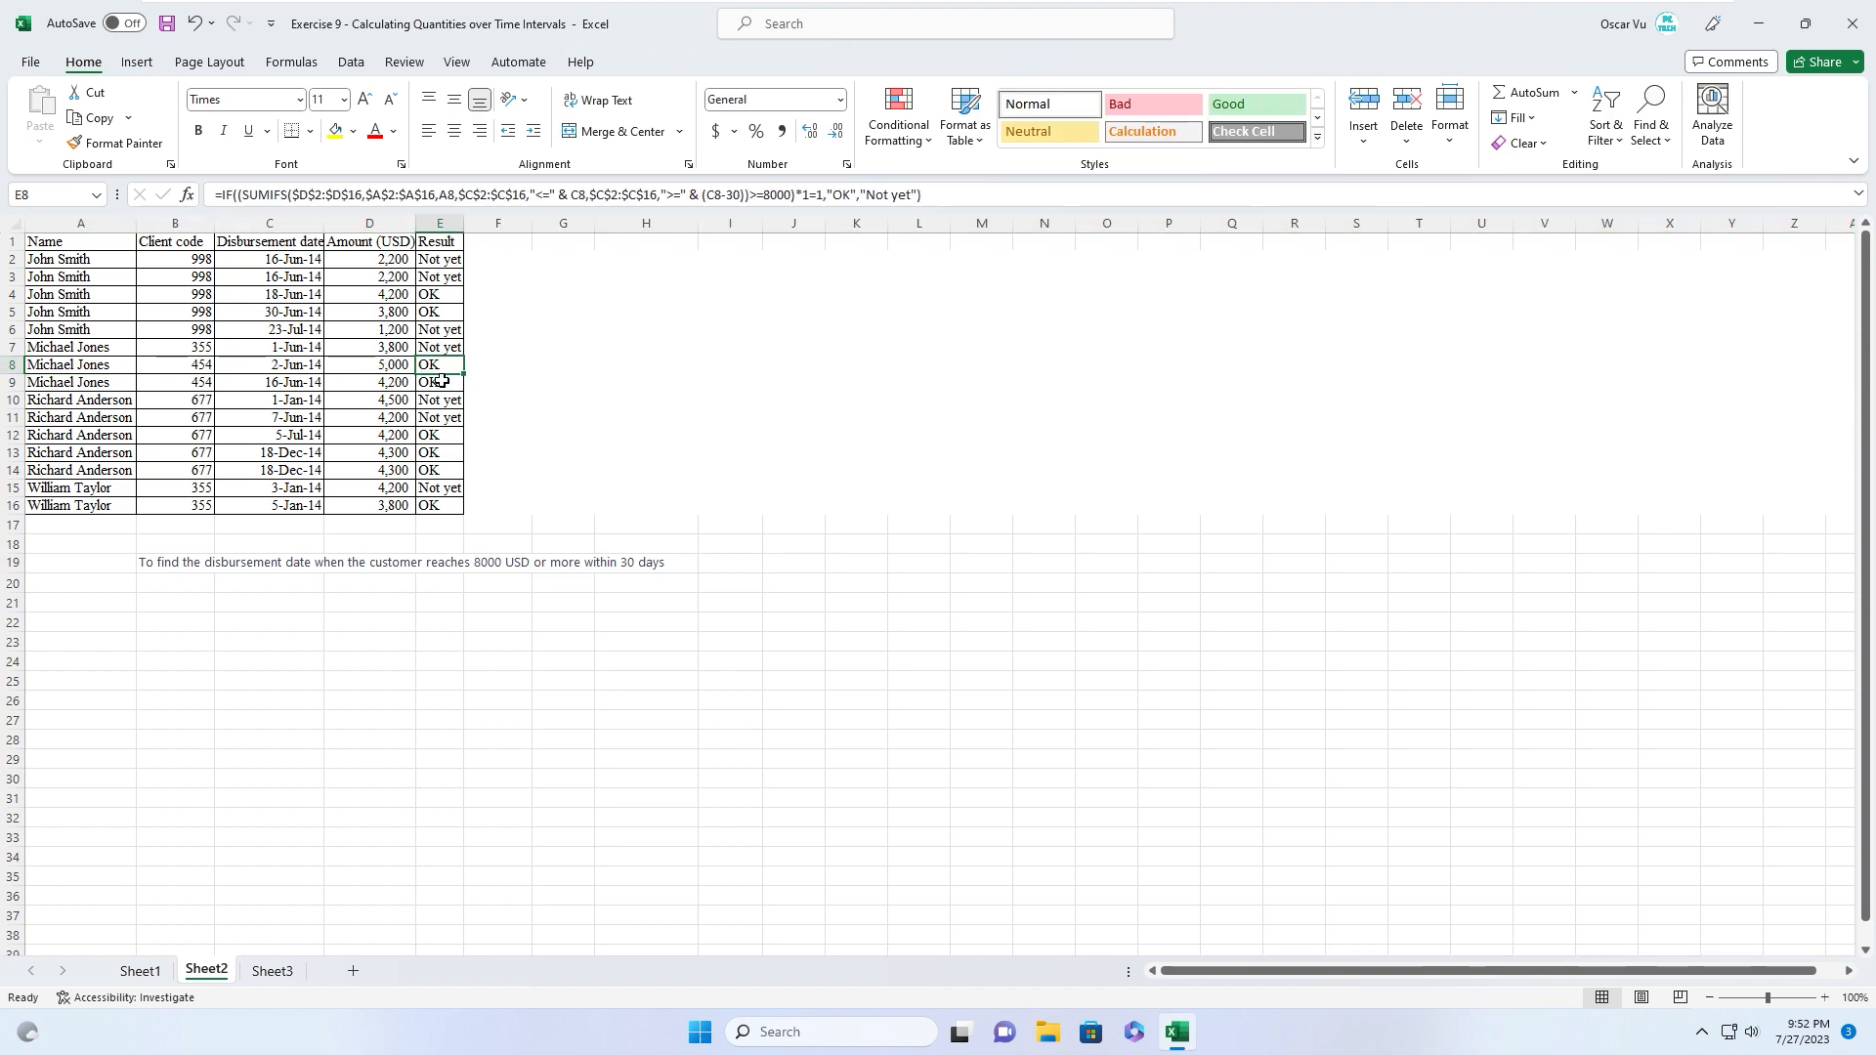
pyautogui.click(497, 367)
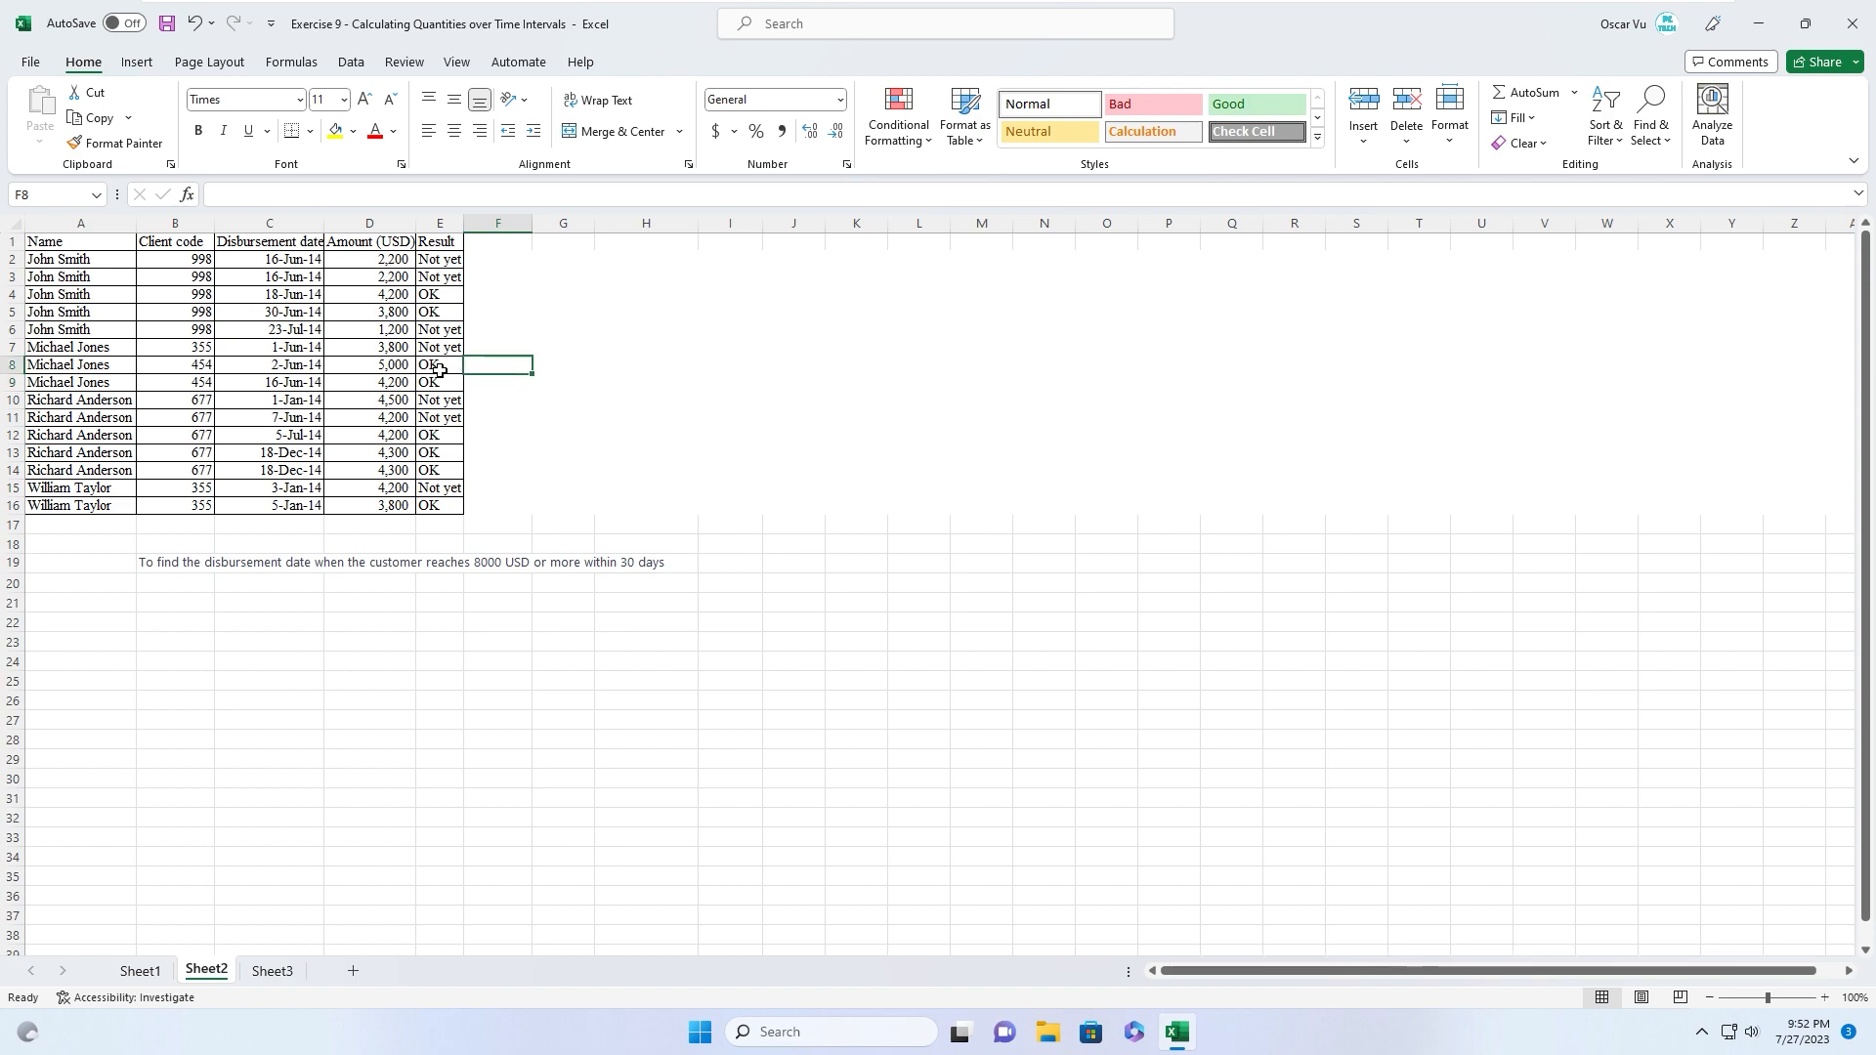
pyautogui.click(494, 382)
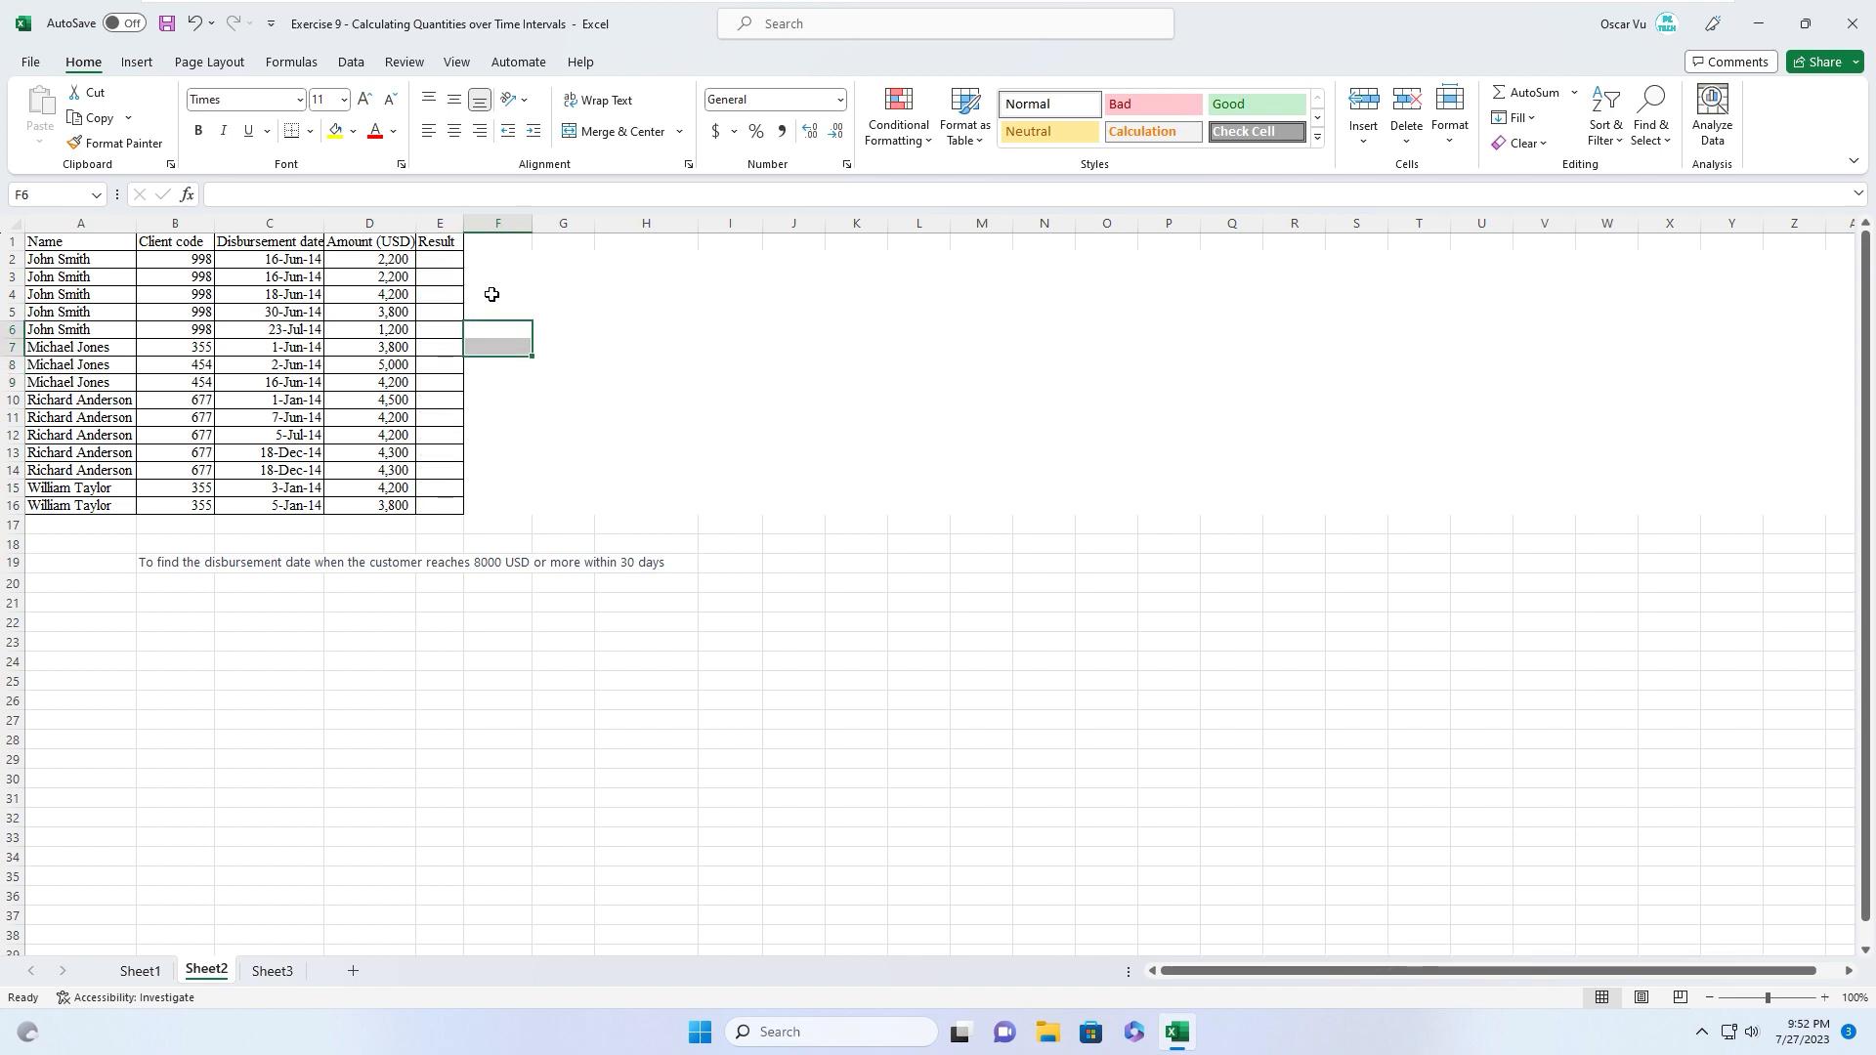
pyautogui.click(491, 294)
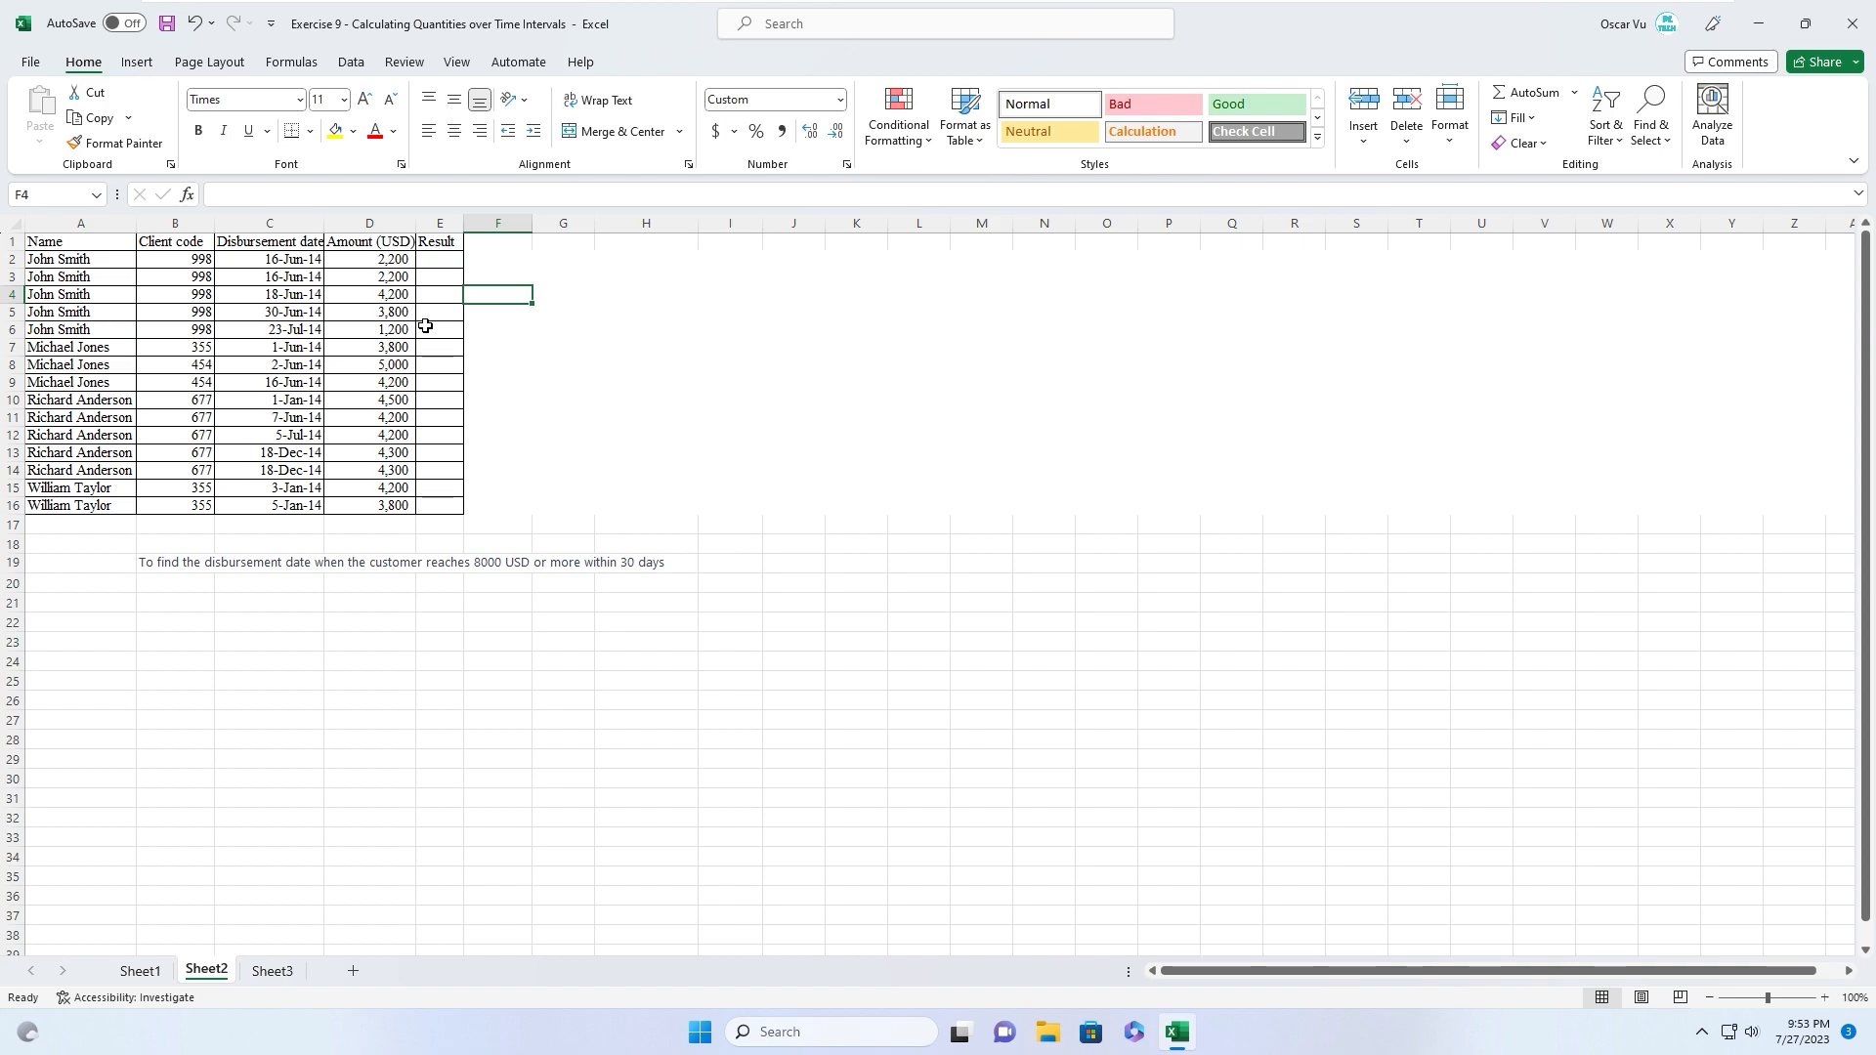
# Start a SUMIFS formula in E2 with the absolute range $D$2:$D$16 as the sum range
pyautogui.click(438, 258)
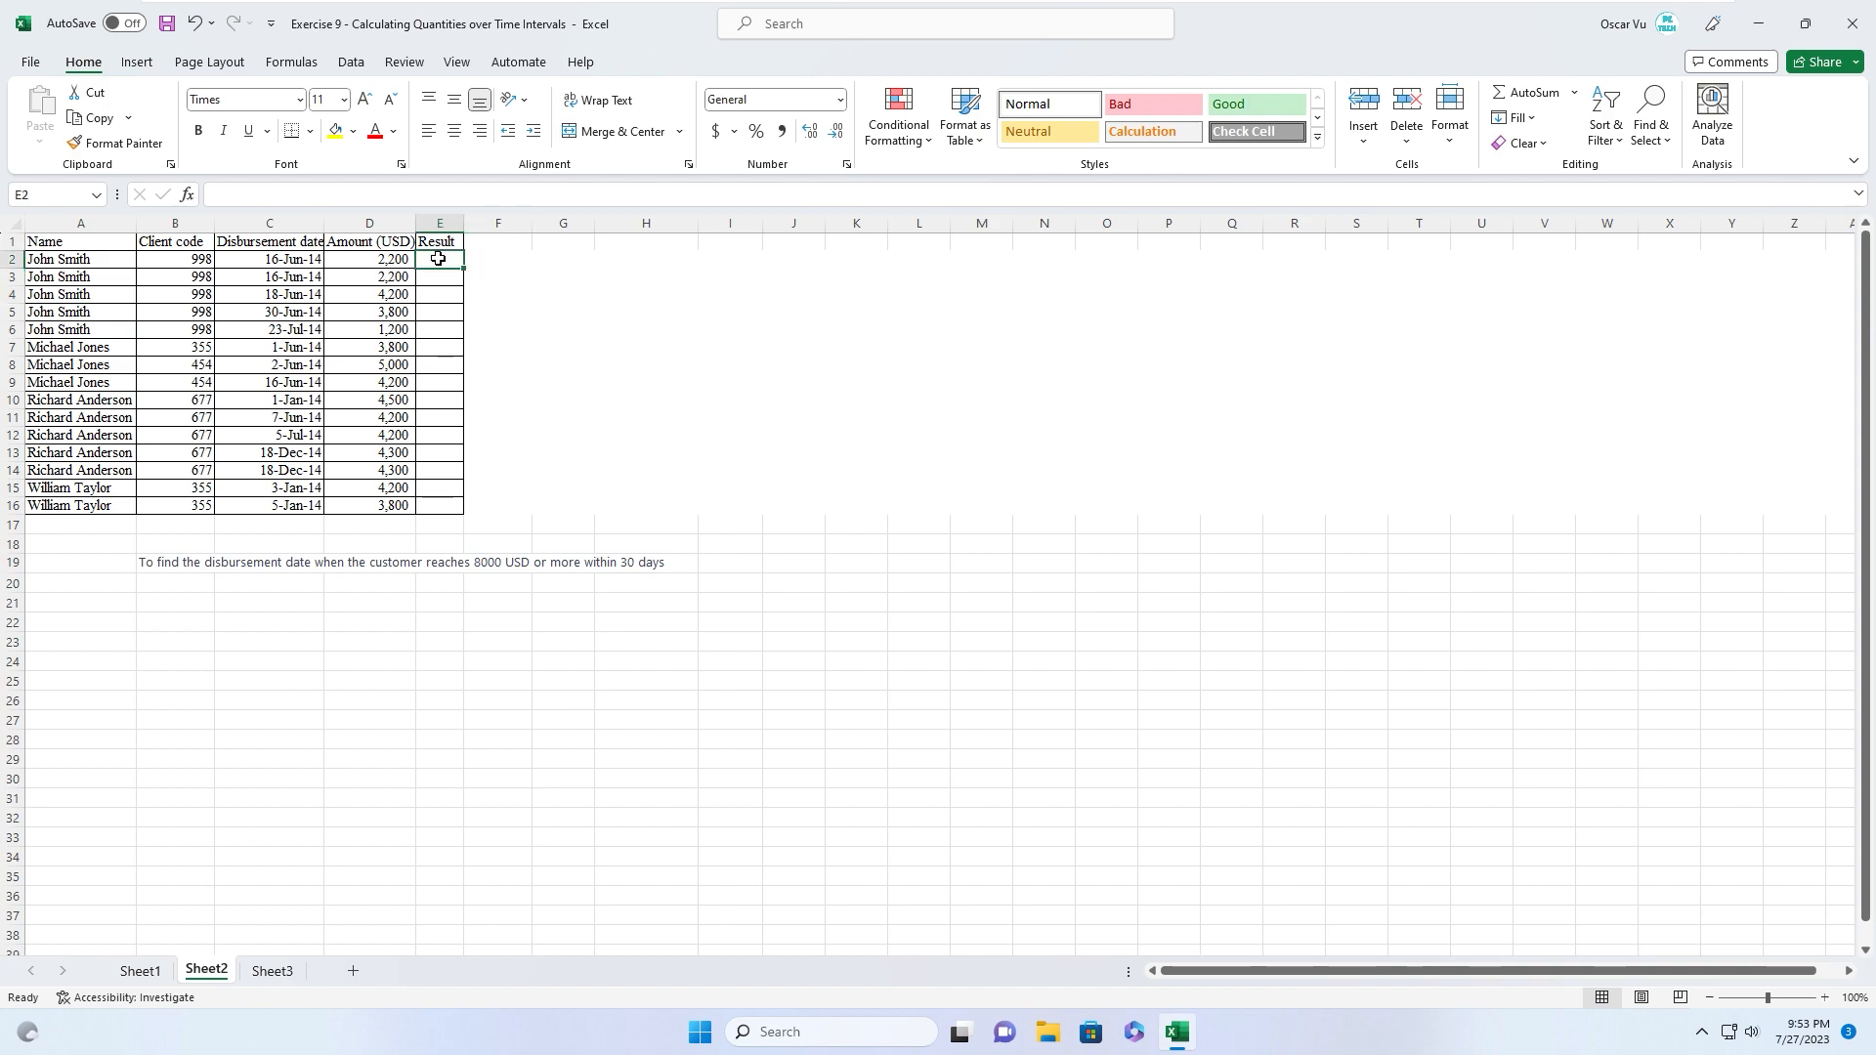
pyautogui.write('=sumifs(')
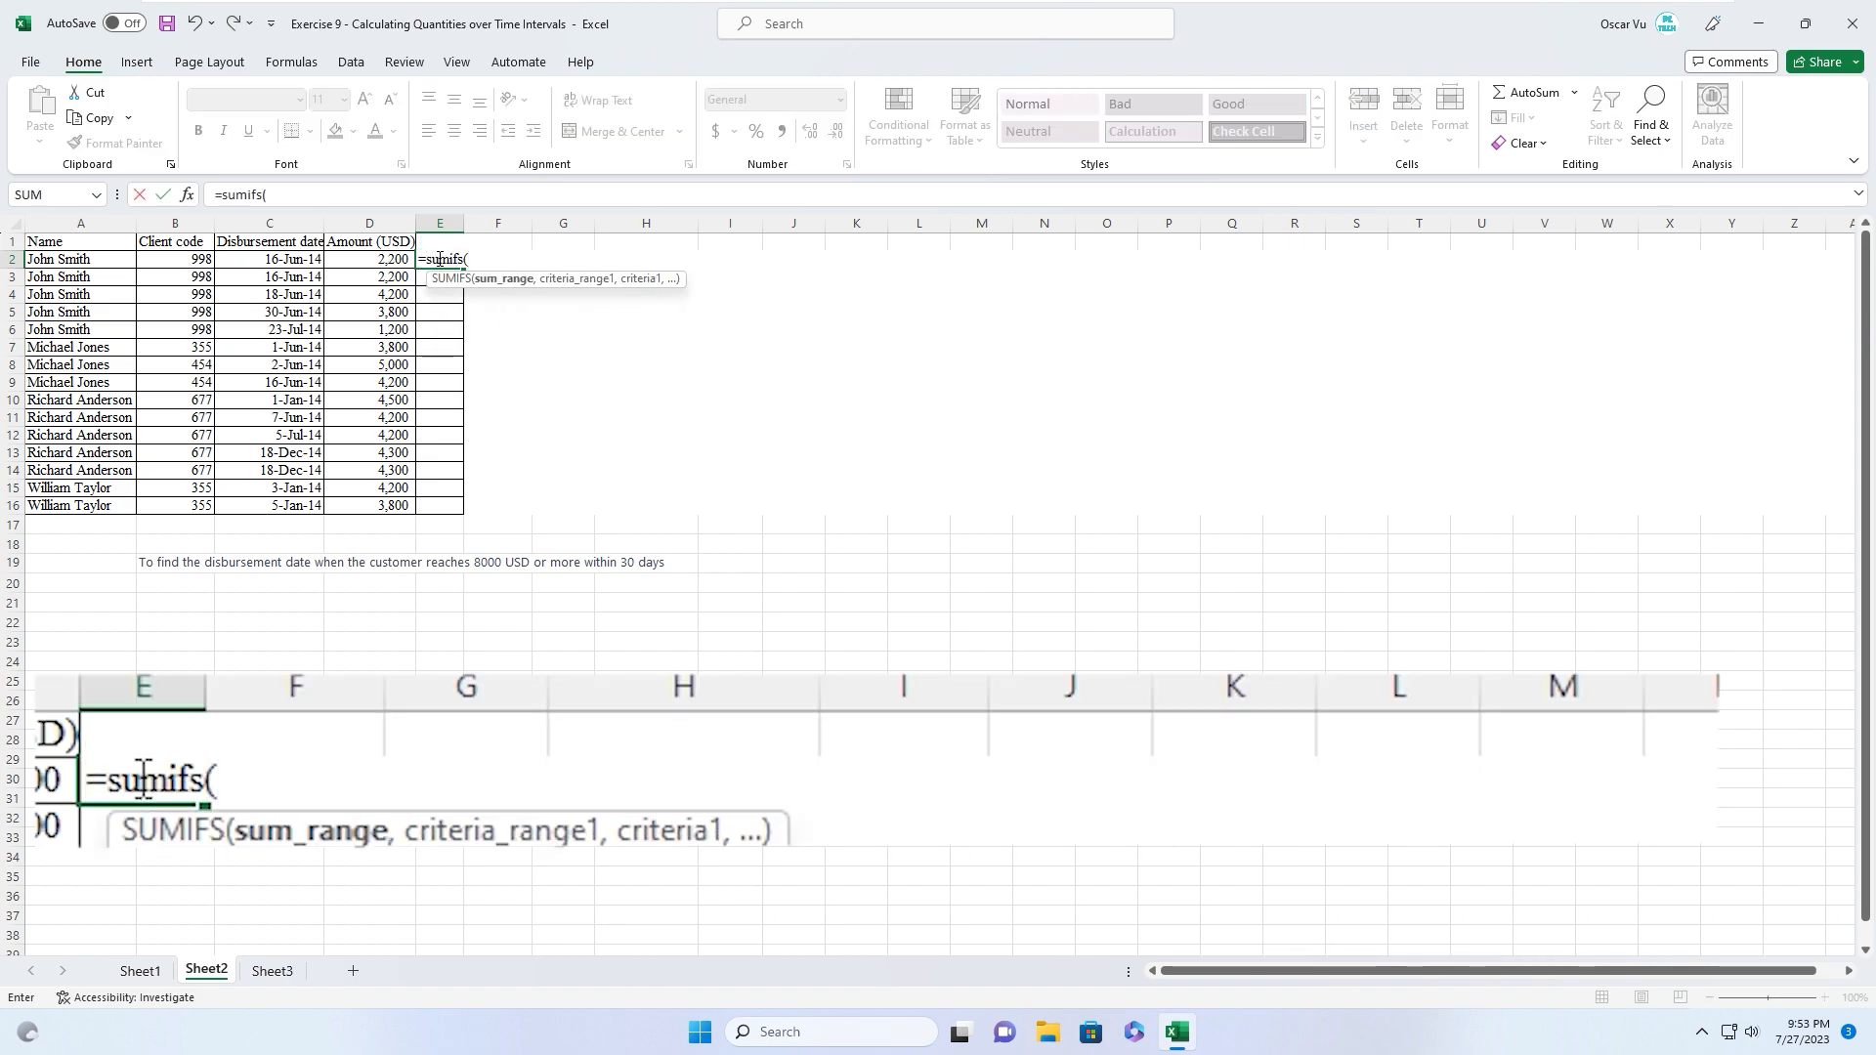
pyautogui.moveTo(364, 259); pyautogui.dragTo(357, 505)
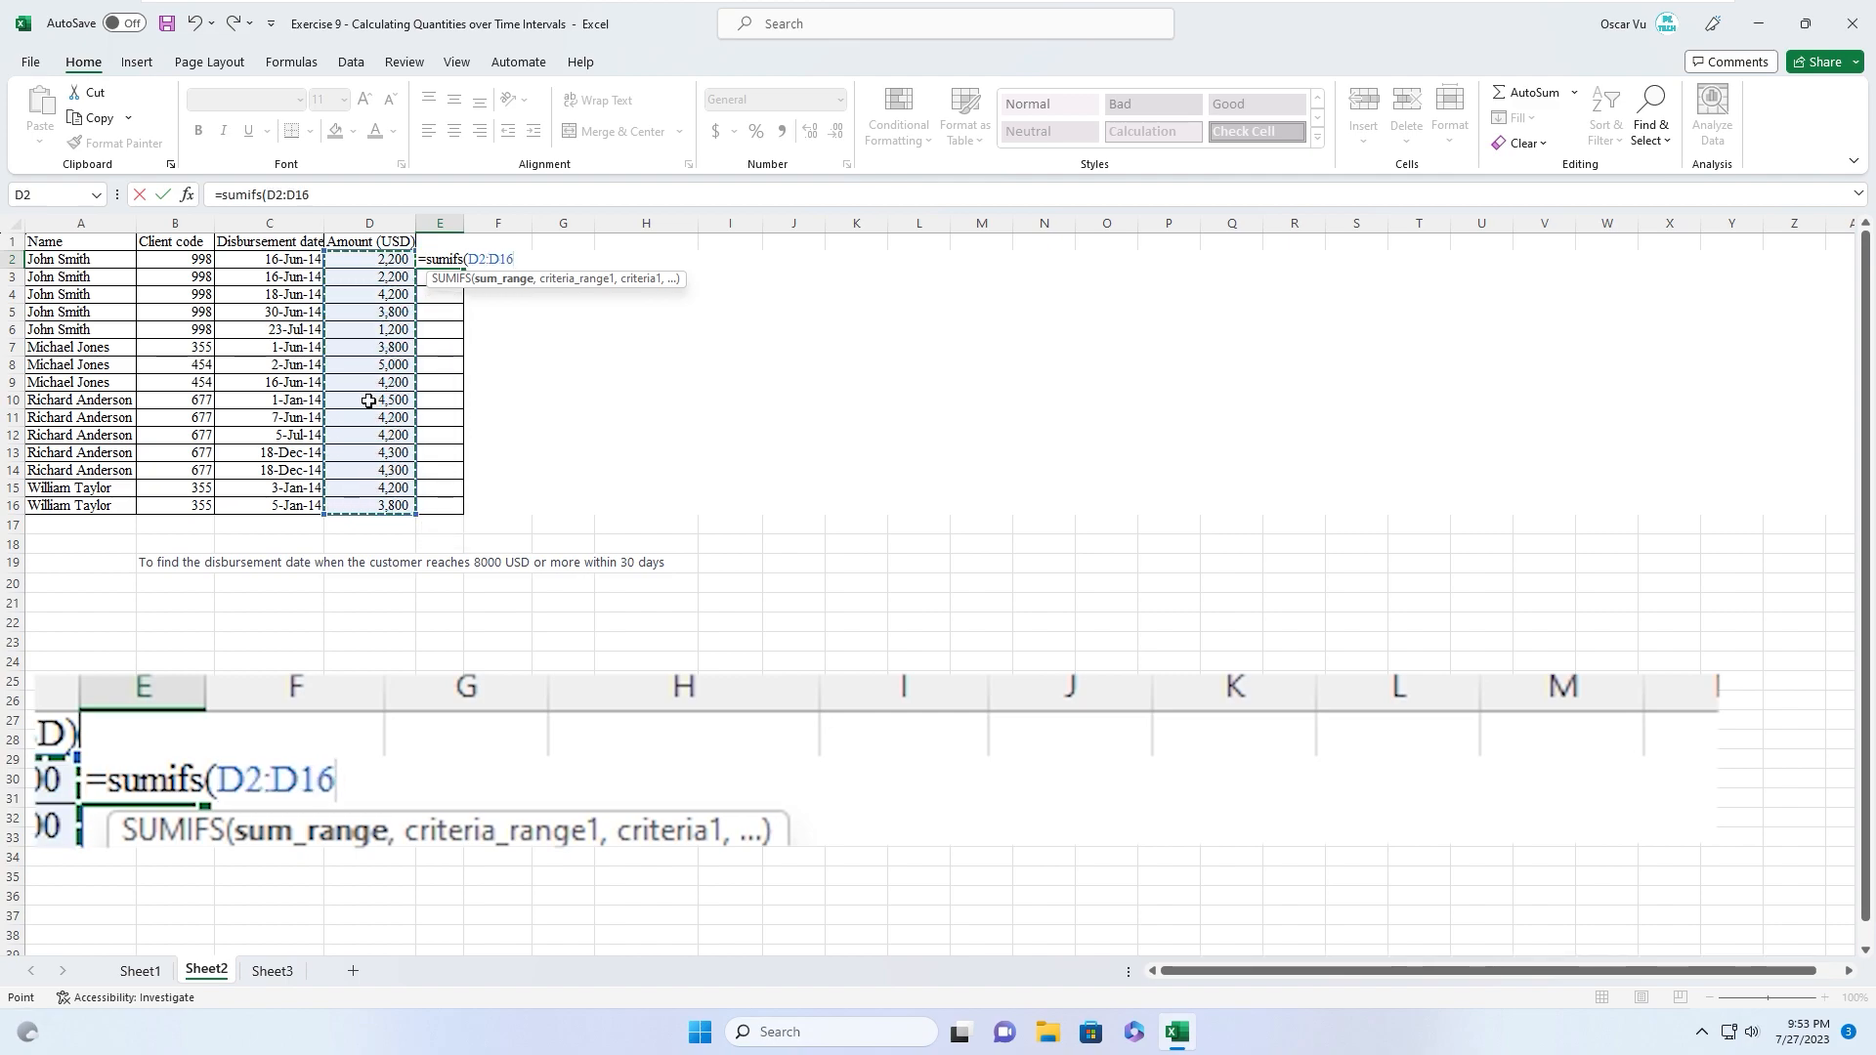
pyautogui.press('F4')
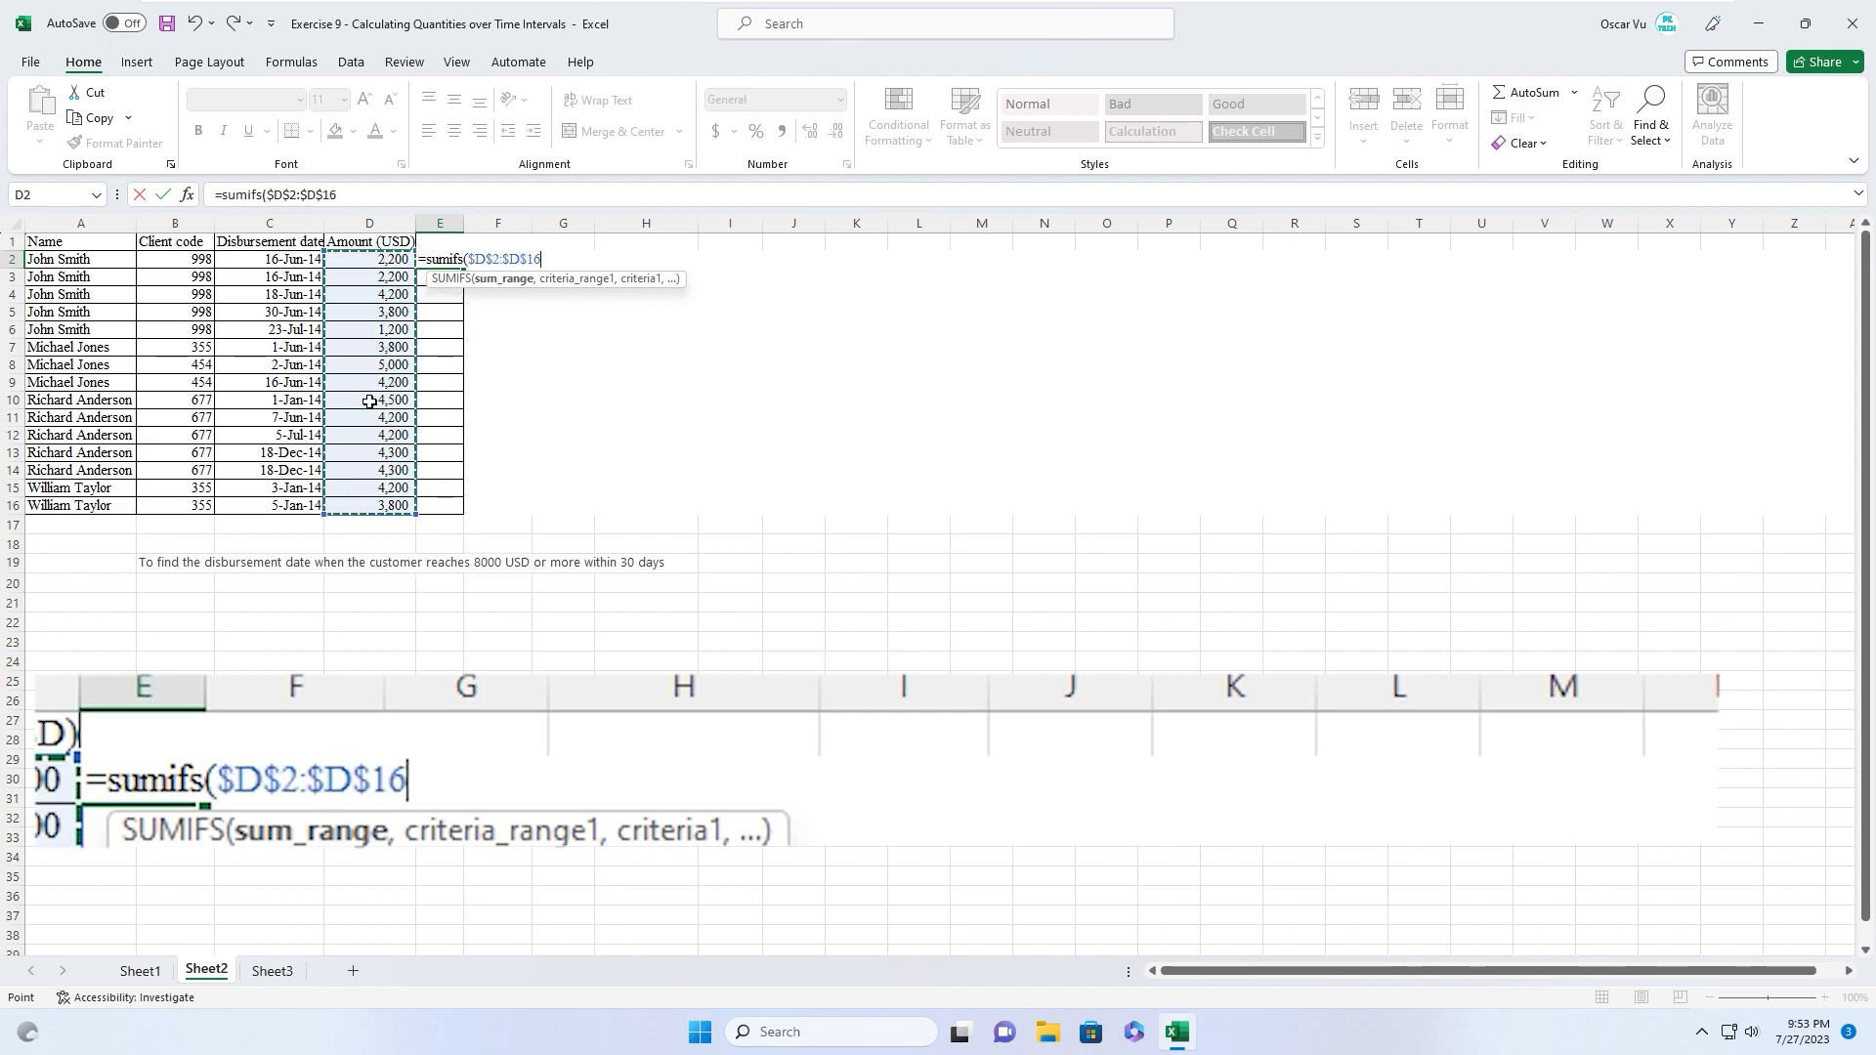
pyautogui.write(',')
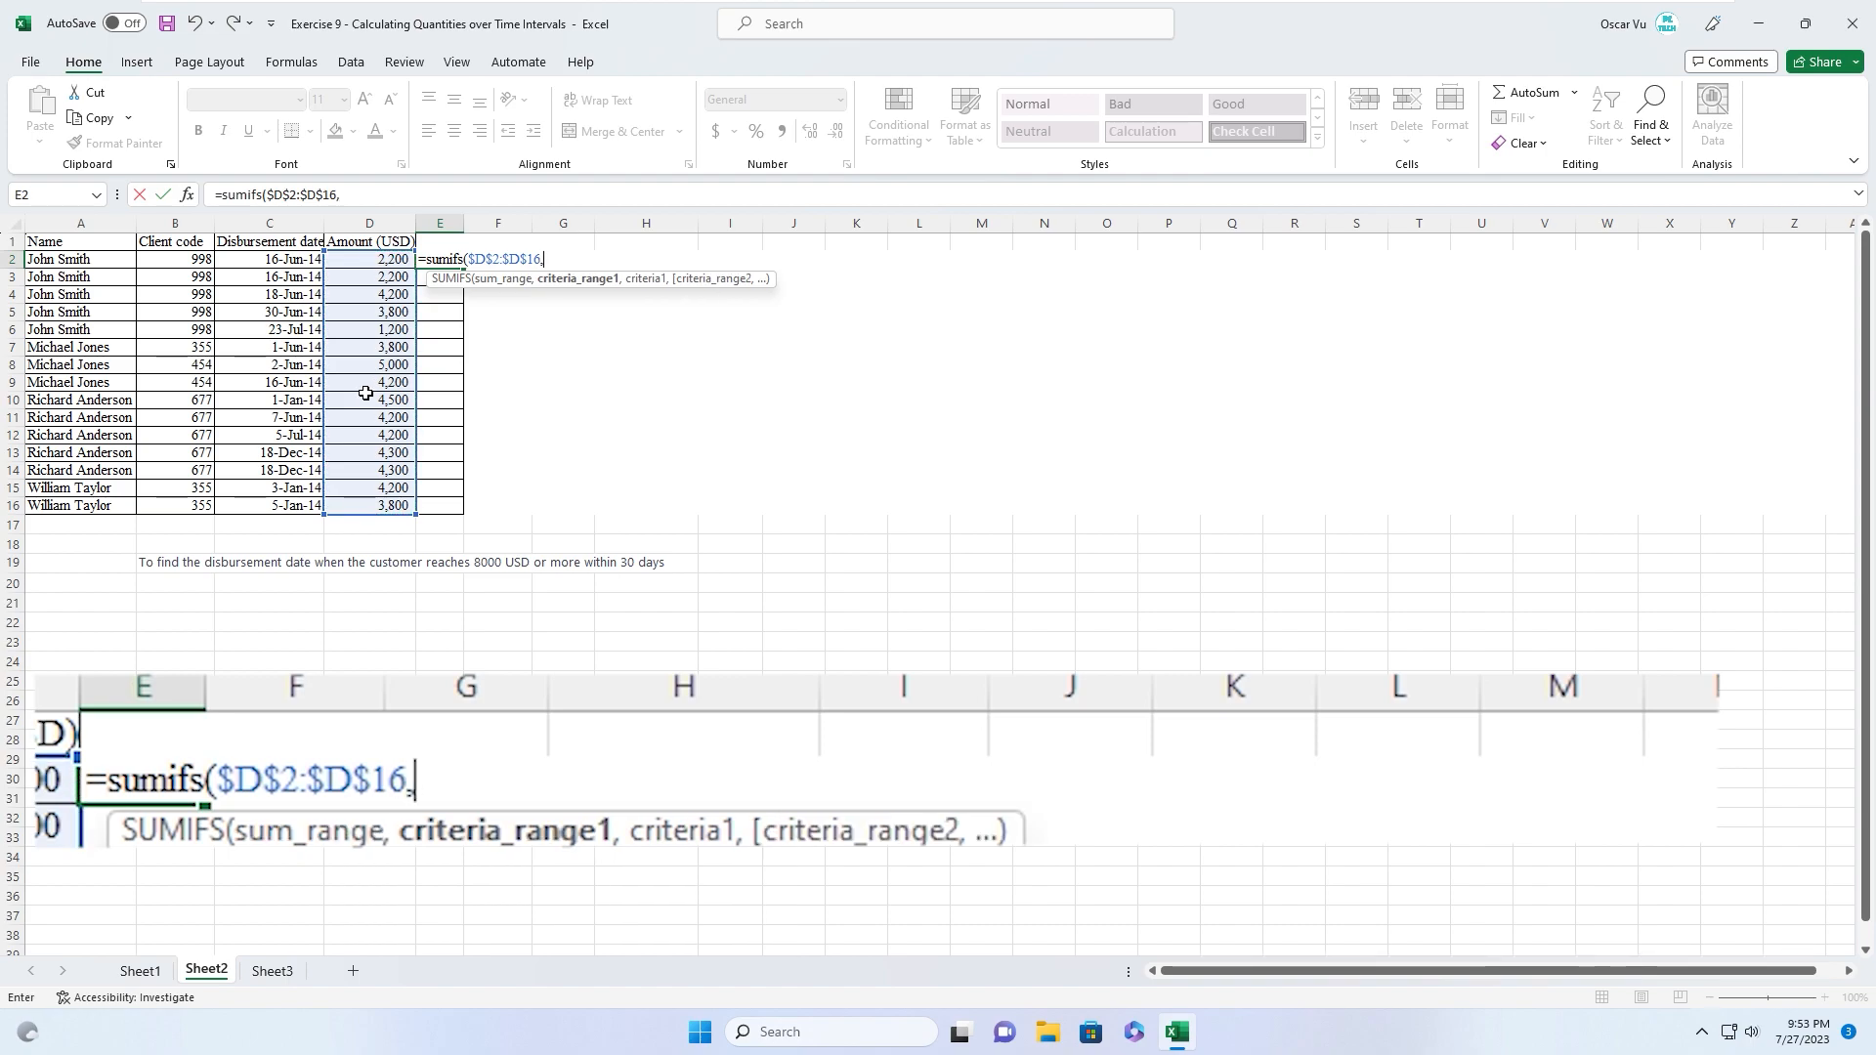
# Add the first SUMIFS criterion, matching the names in $A$2:$A$16 to A2
pyautogui.moveTo(74, 258); pyautogui.dragTo(72, 502)
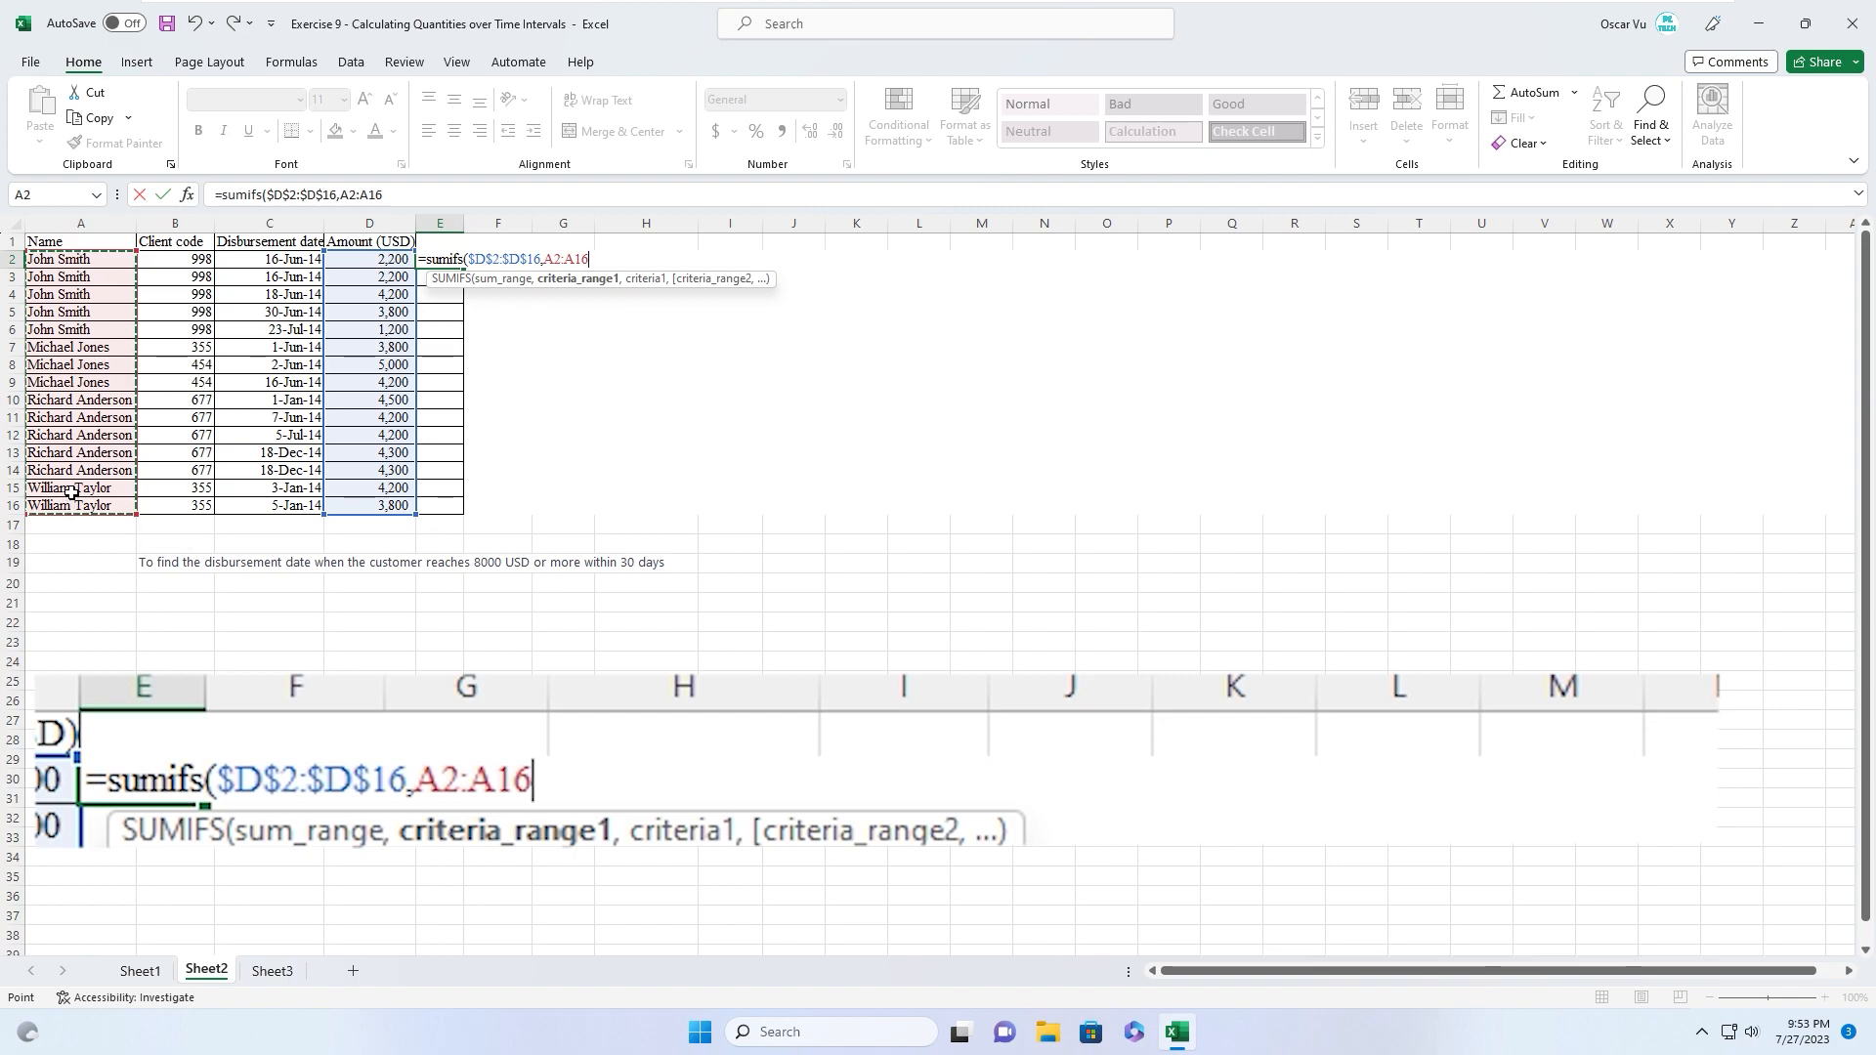
pyautogui.press('F4')
pyautogui.write(',')
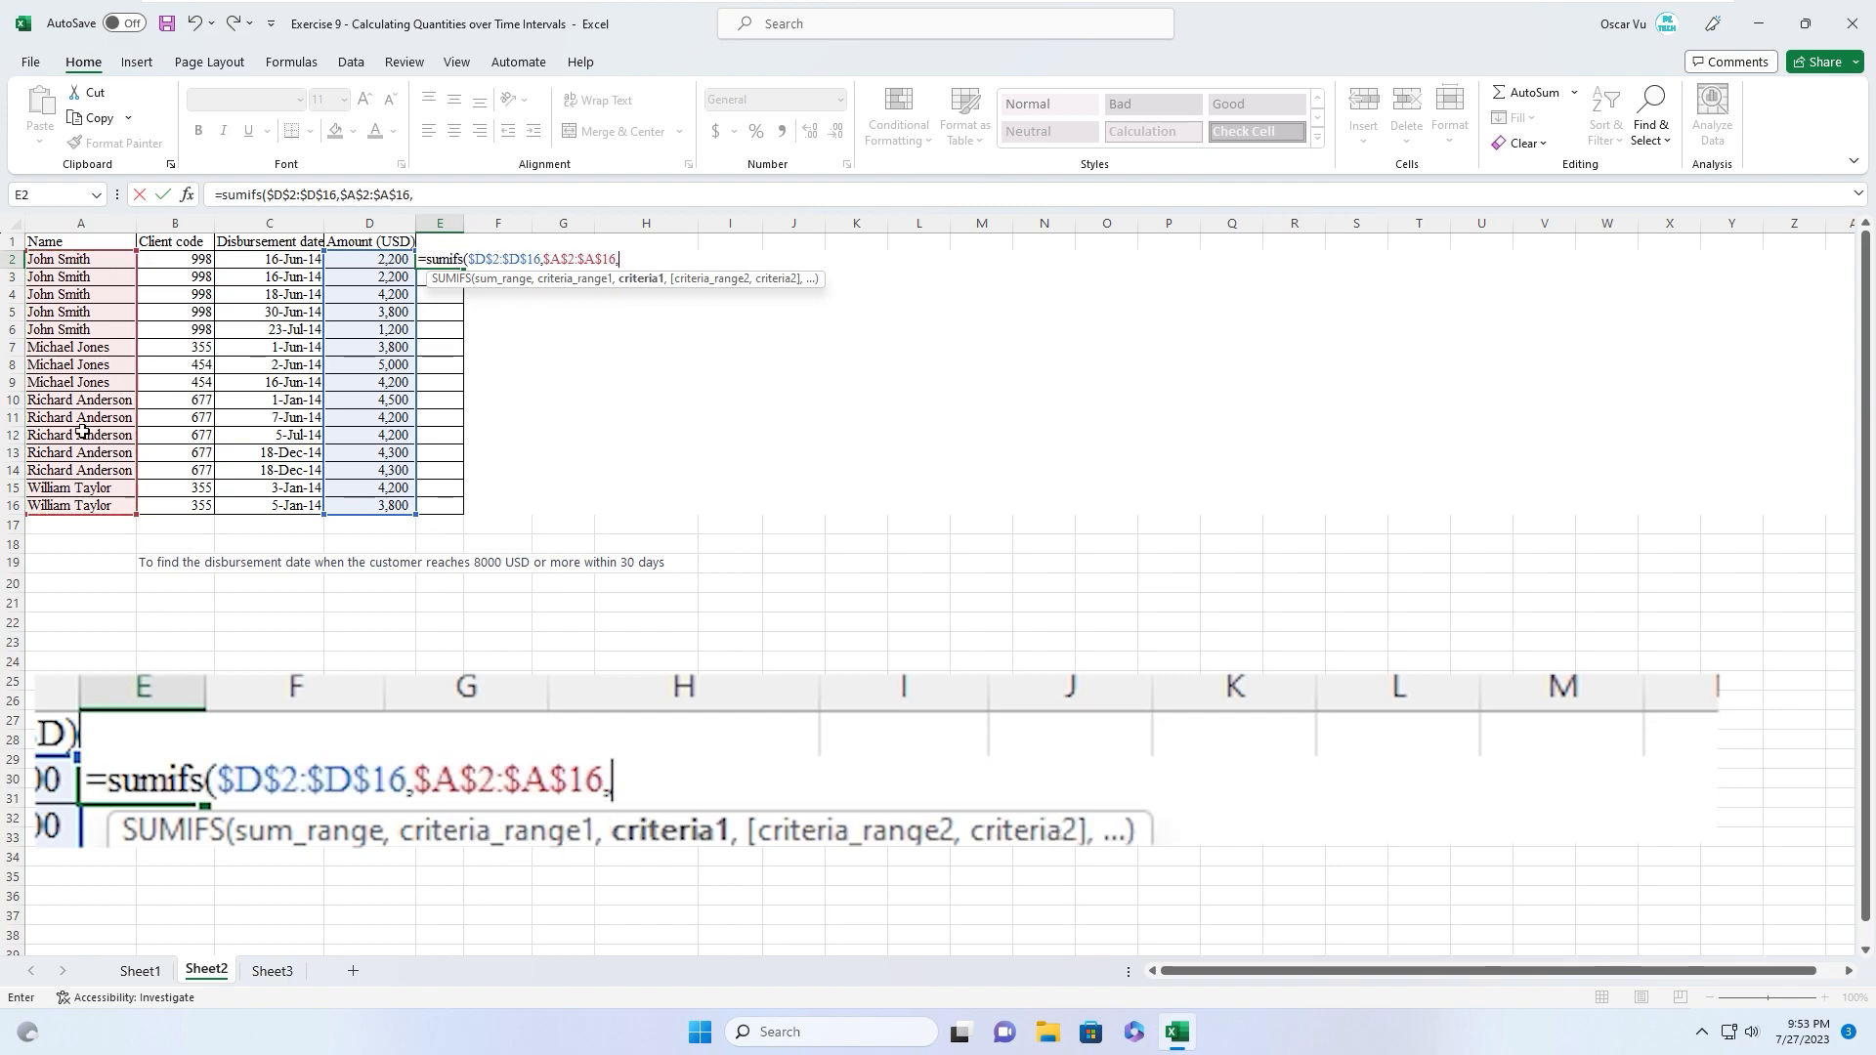
pyautogui.click(58, 258)
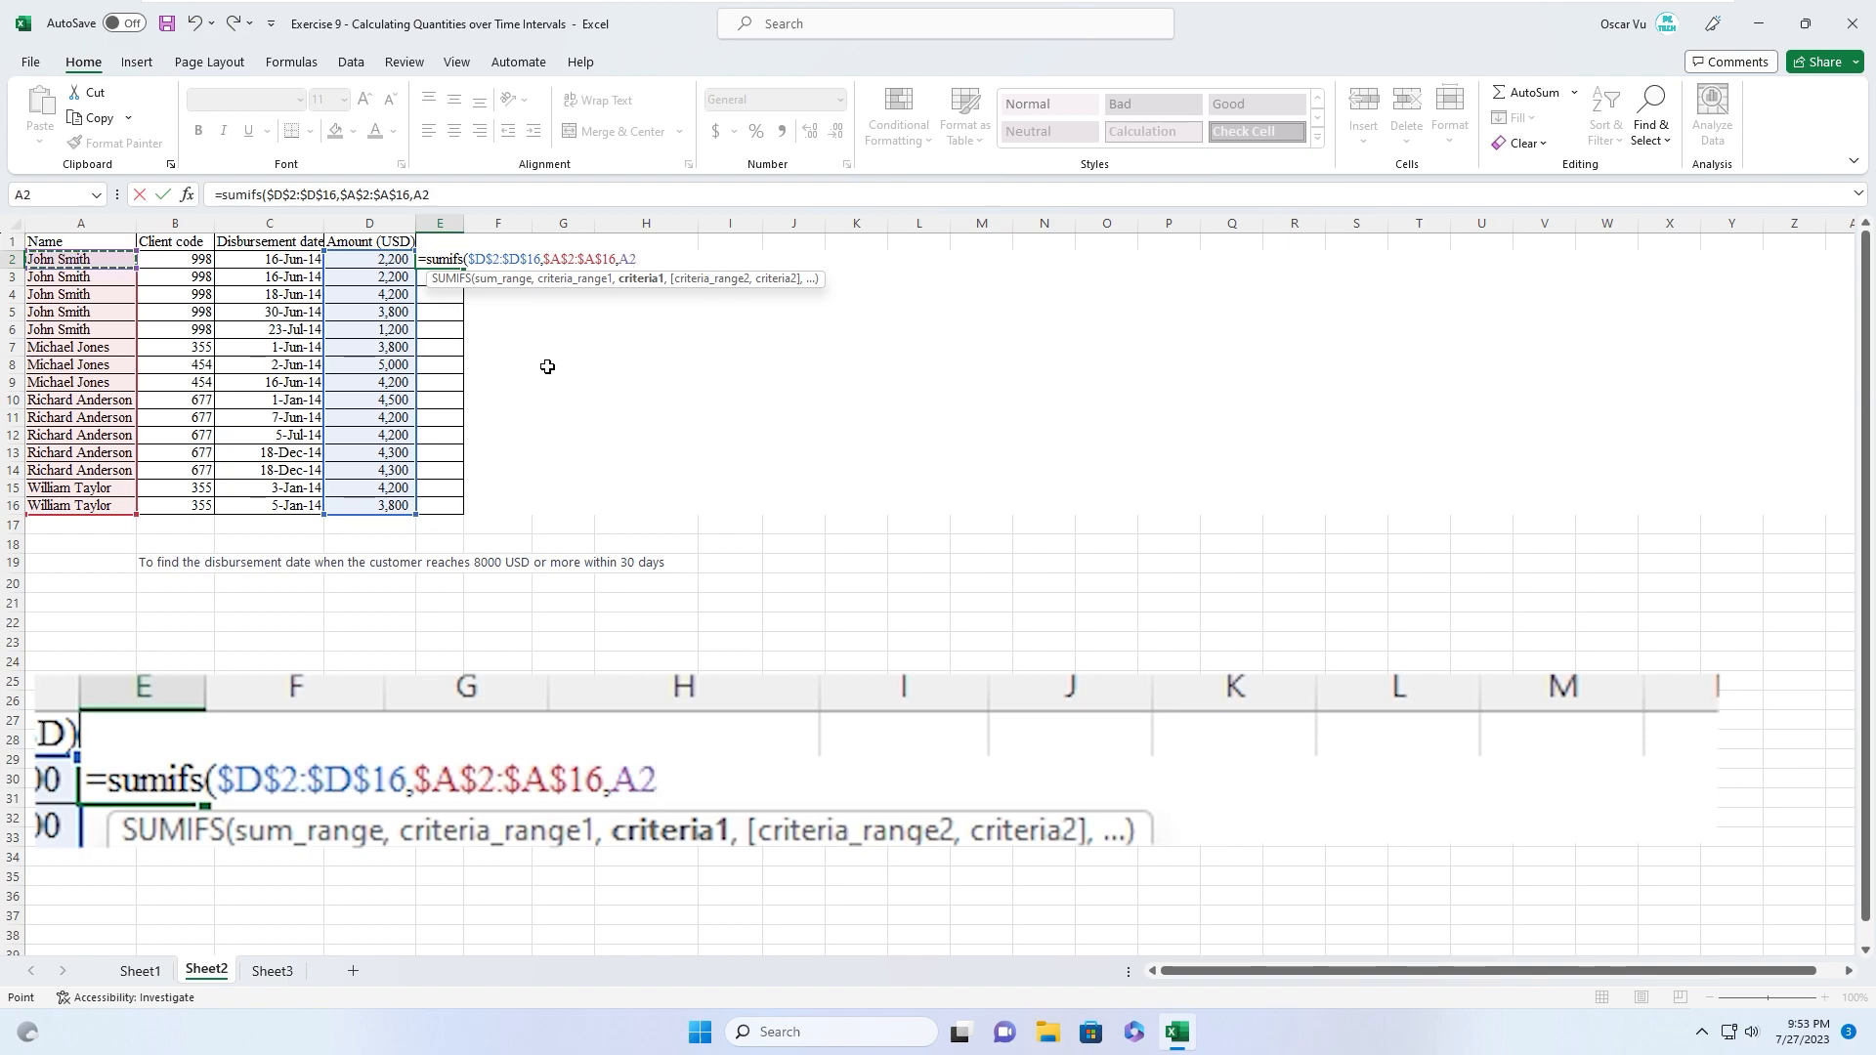
pyautogui.write(',A2,')
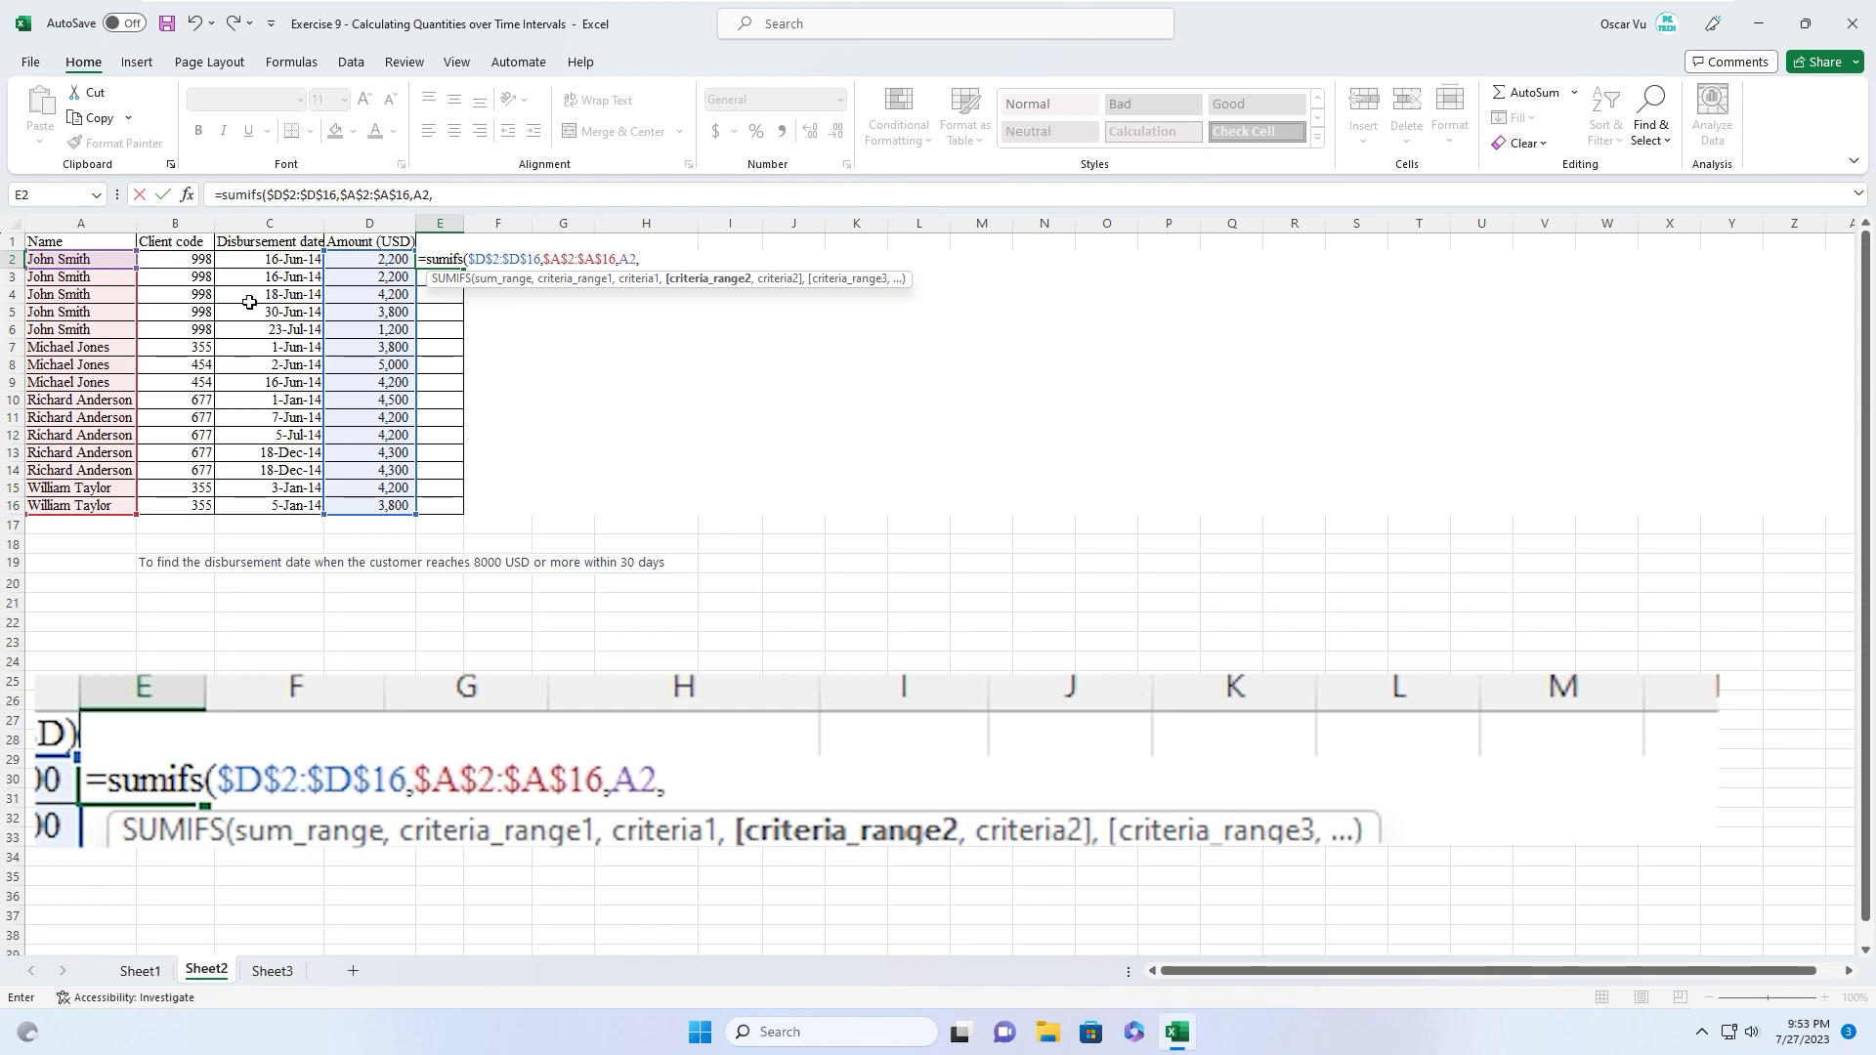
# Add a second criterion requiring the disbursement dates in $C$2:$C$16 to be "<="&C2
pyautogui.moveTo(261, 259); pyautogui.dragTo(266, 500)
pyautogui.press('F4')
pyautogui.write(',')
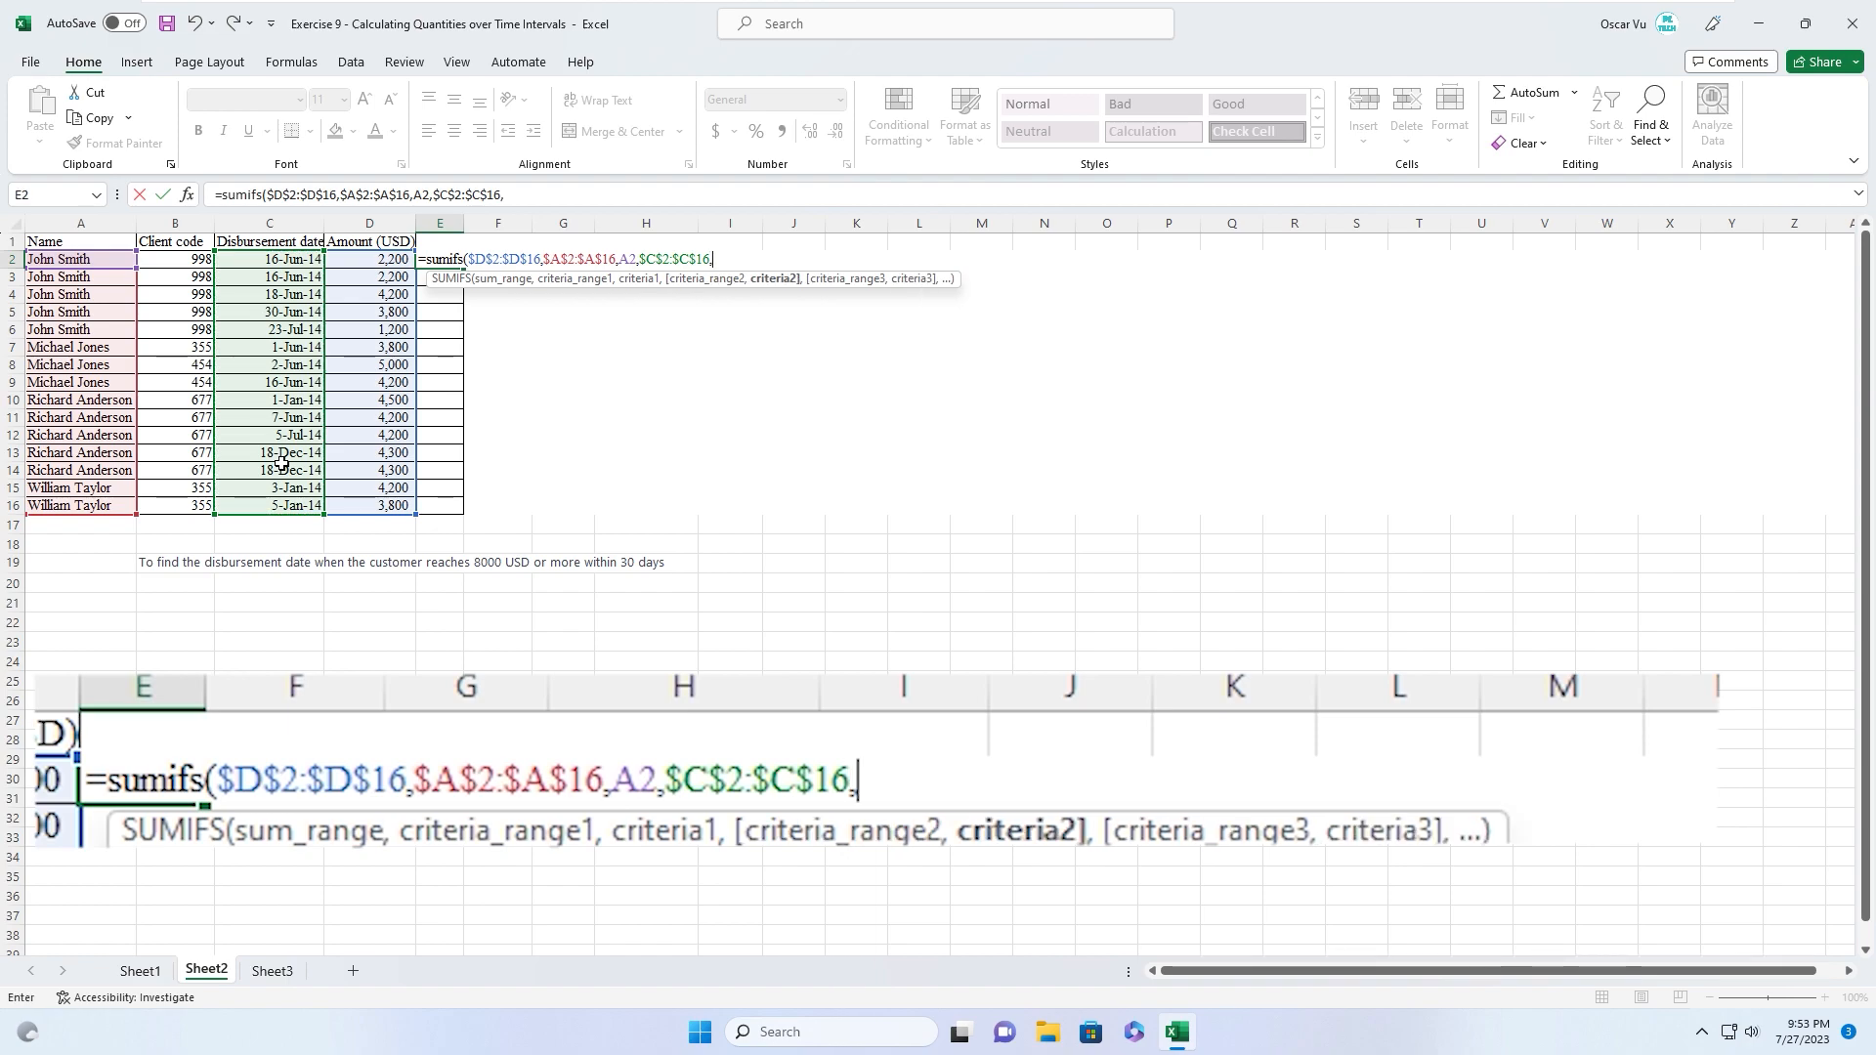
pyautogui.write('"<="&')
pyautogui.click(250, 257)
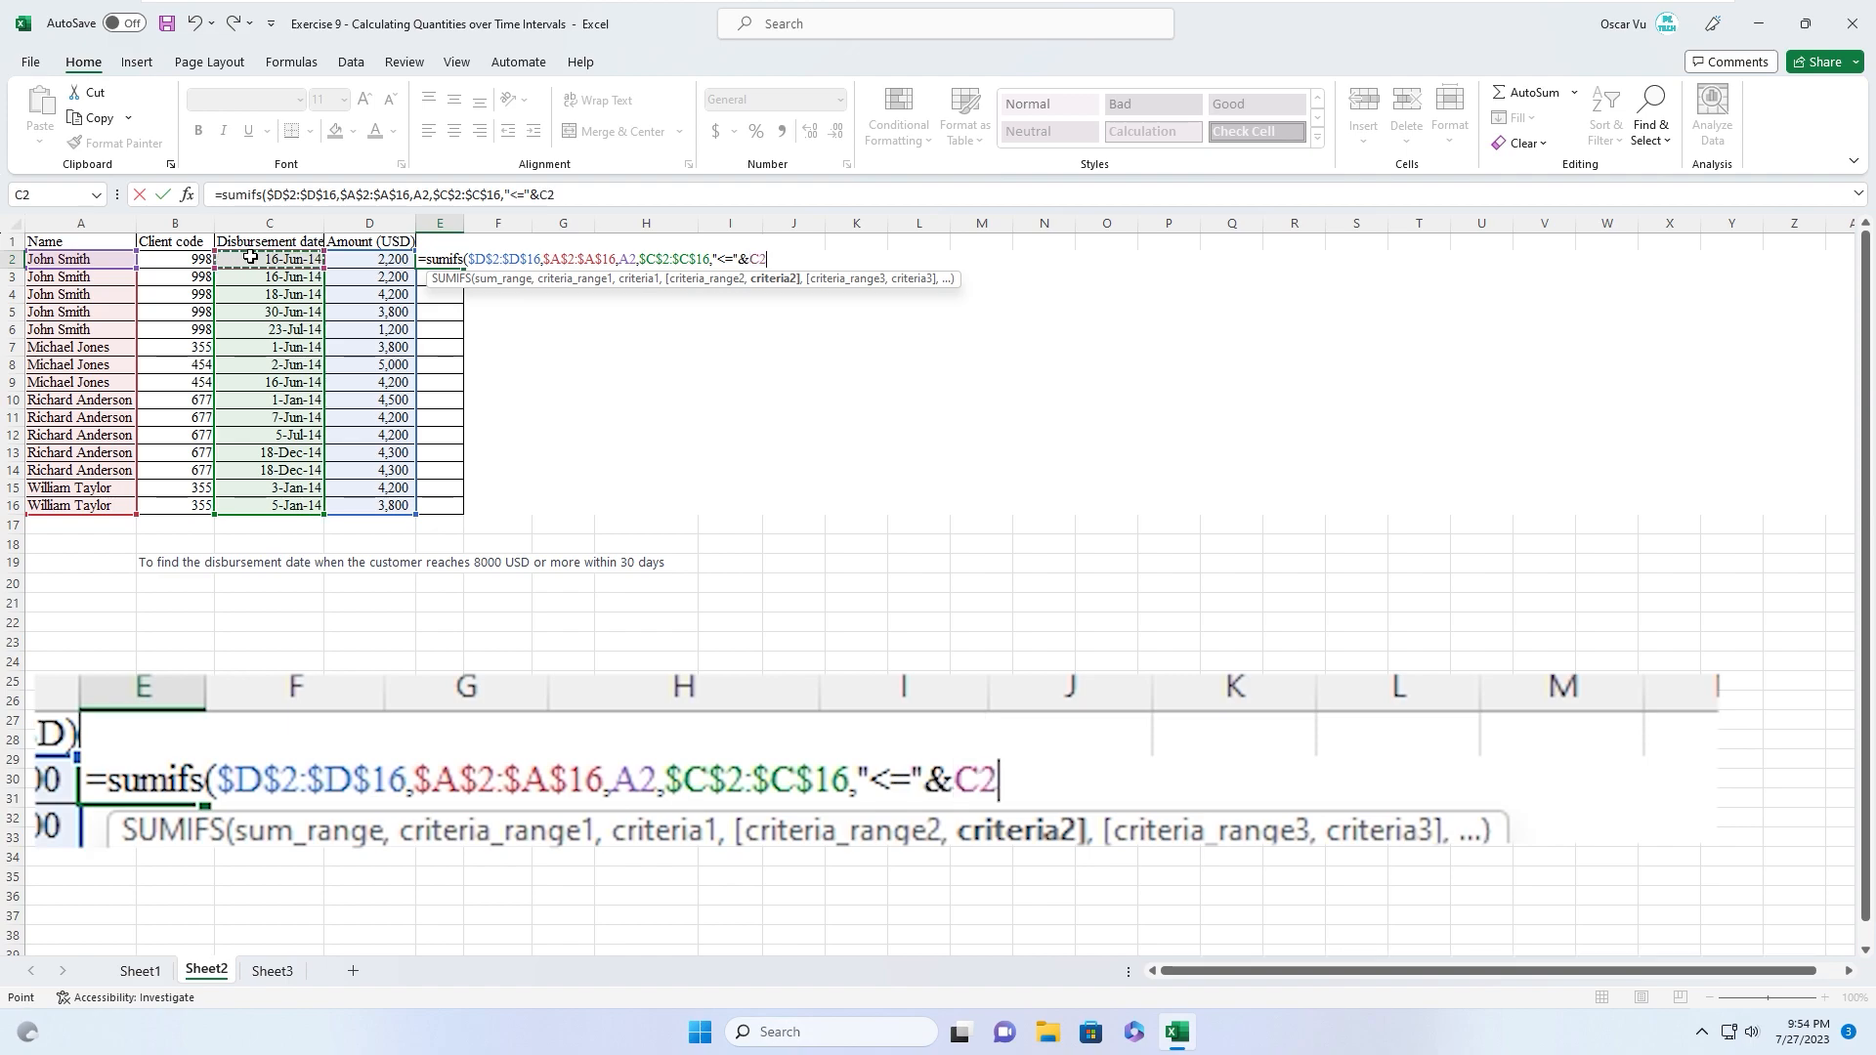
pyautogui.write(',')
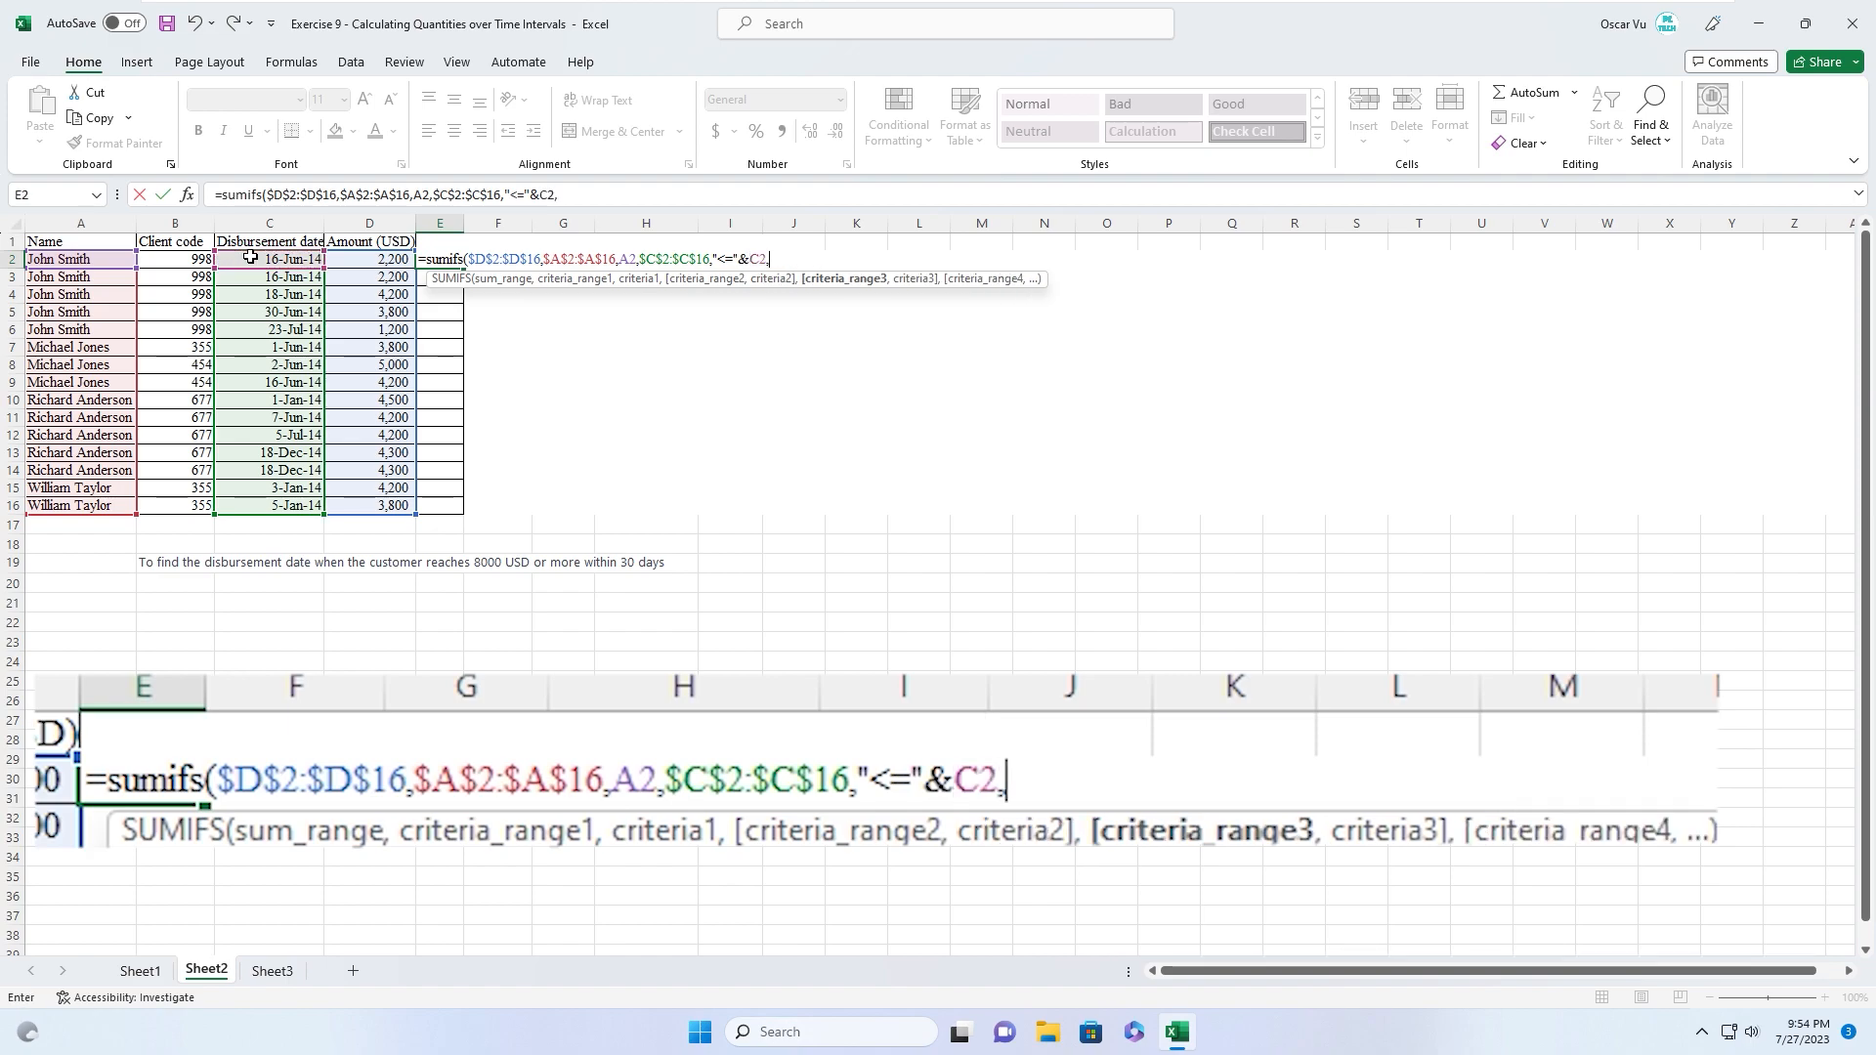
# Add a third criterion on $C$2:$C$16 of ">="&(C2-30), and complete the E2 formula by comparing the sum with >8000
pyautogui.moveTo(260, 259); pyautogui.dragTo(265, 504)
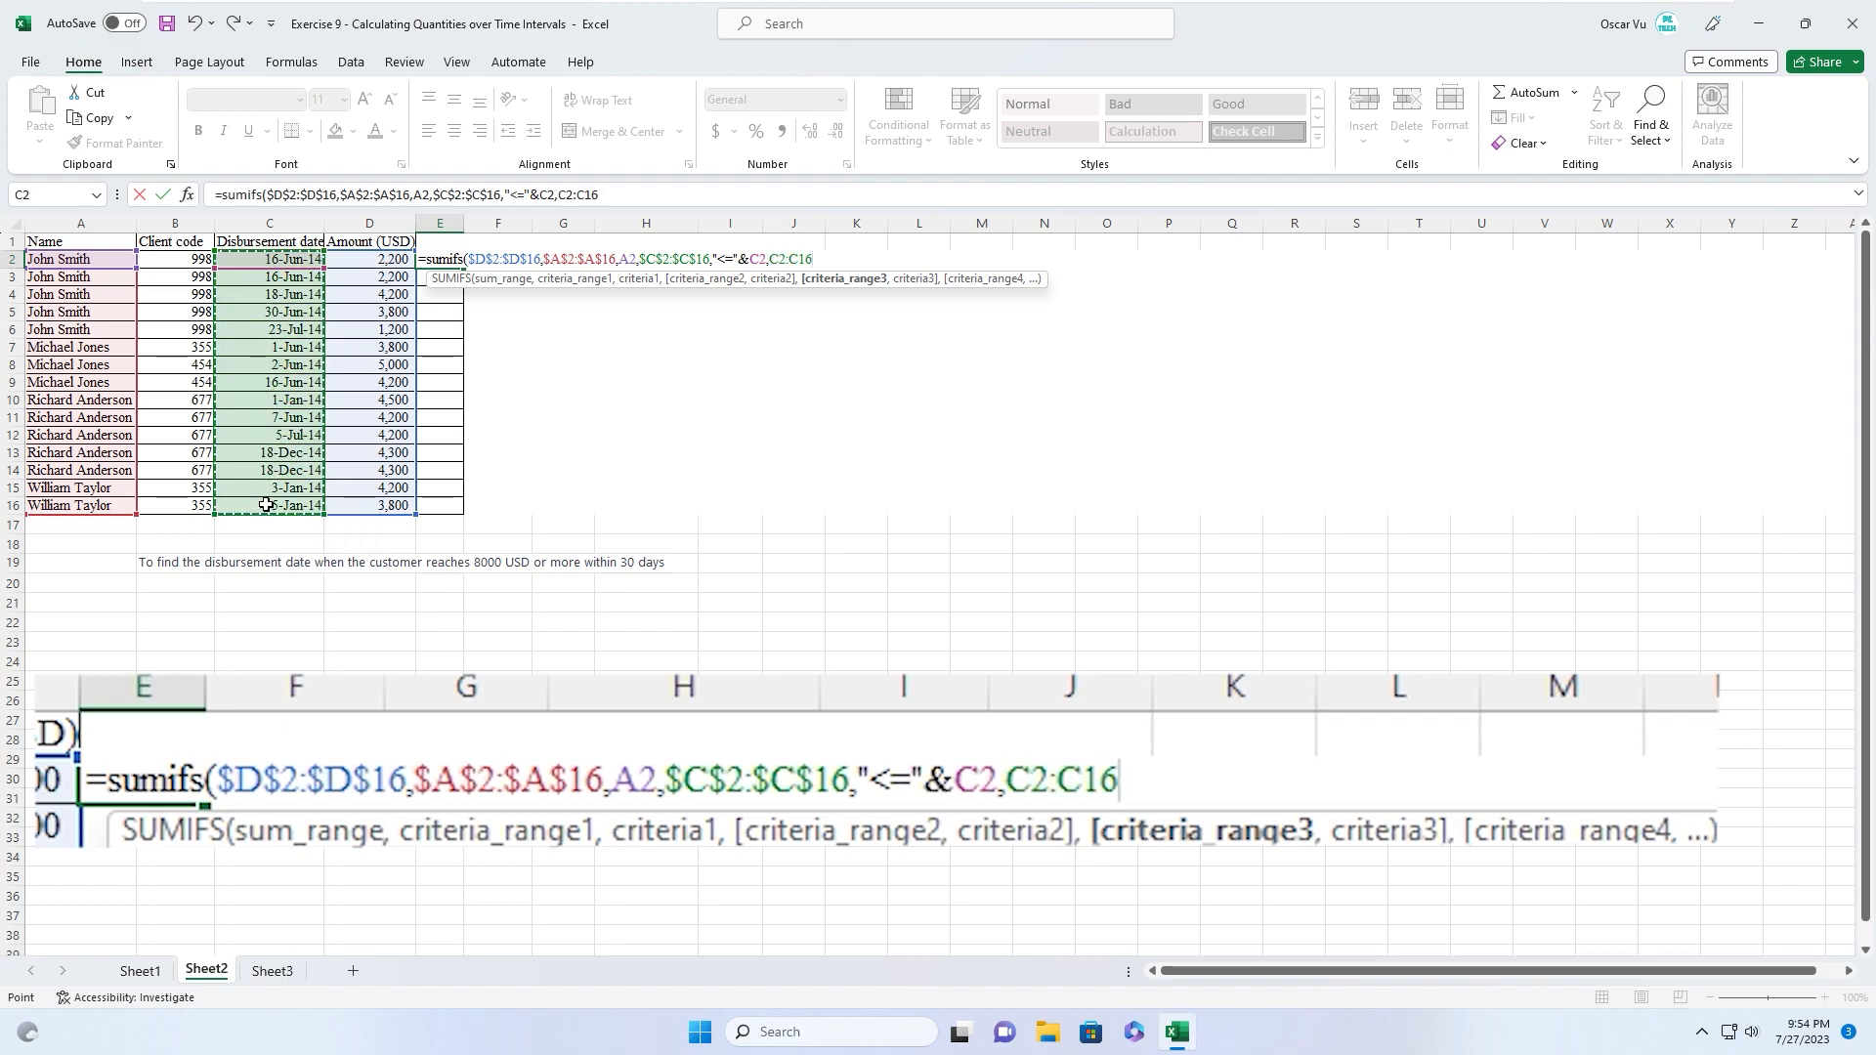
pyautogui.press('F4')
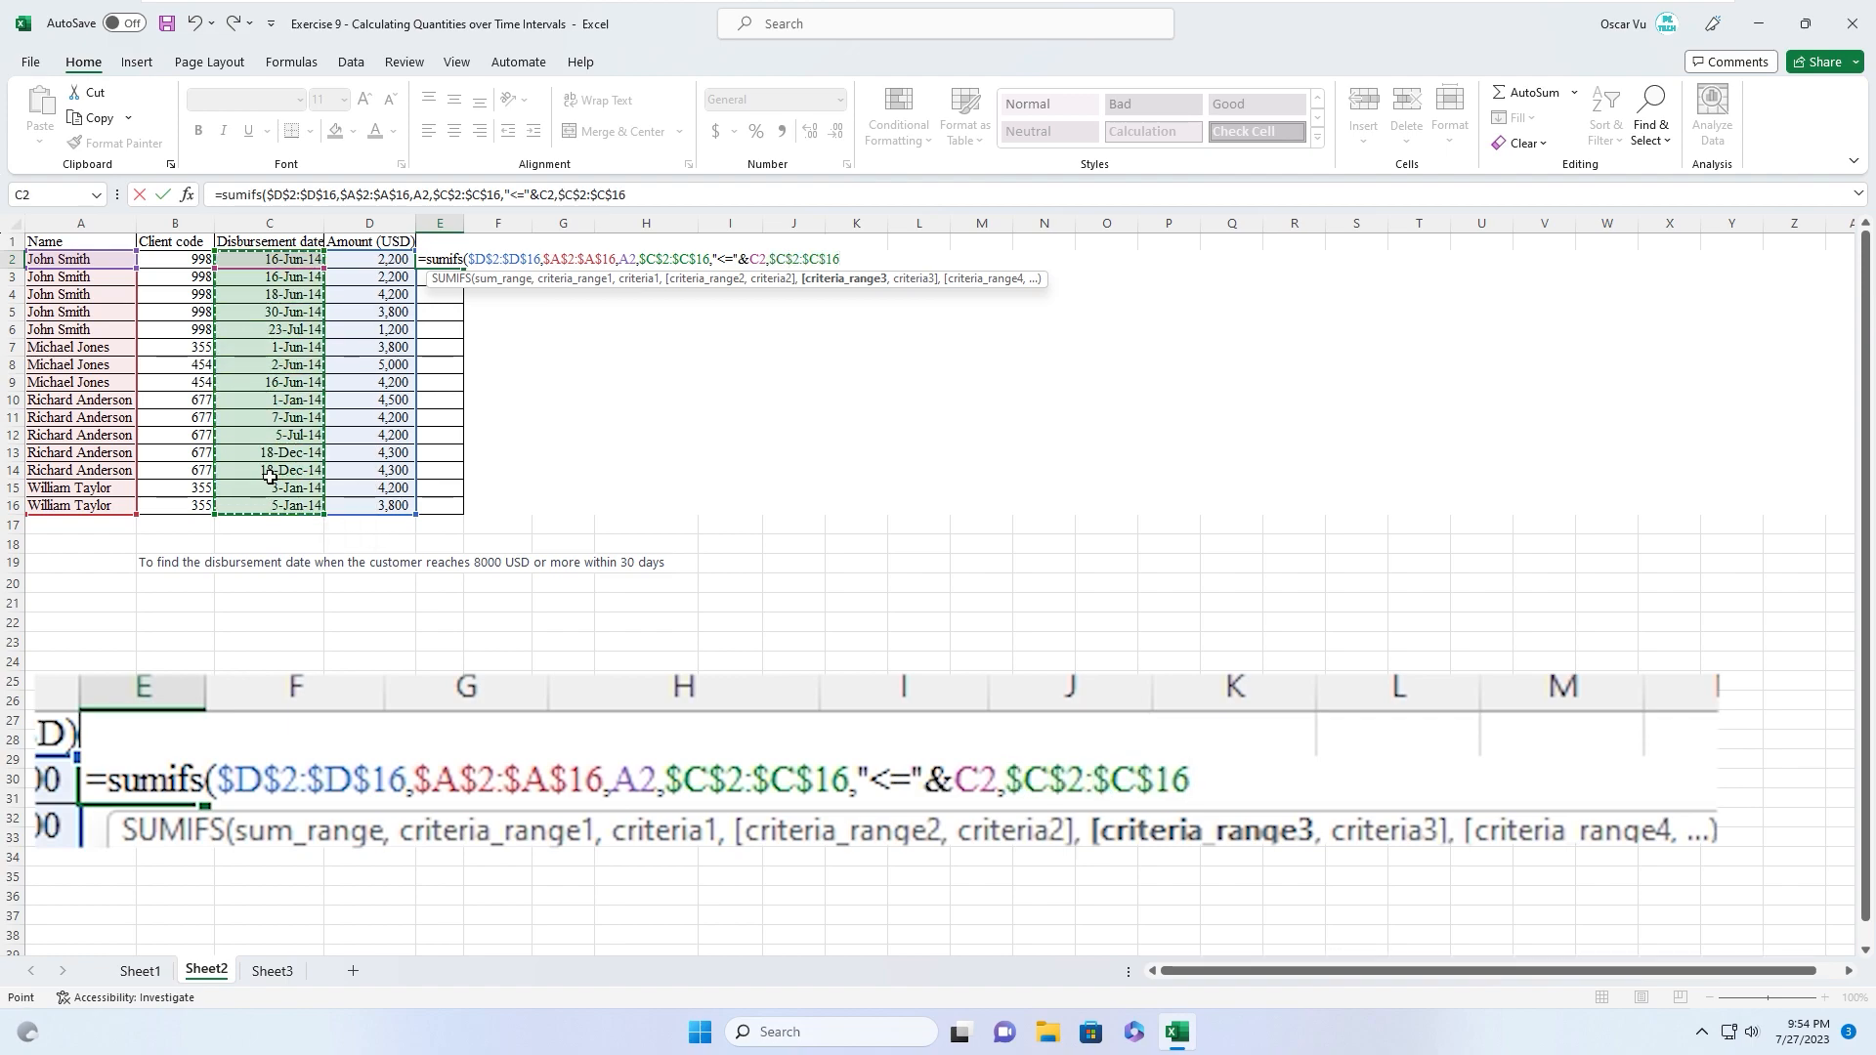
pyautogui.write(',">')
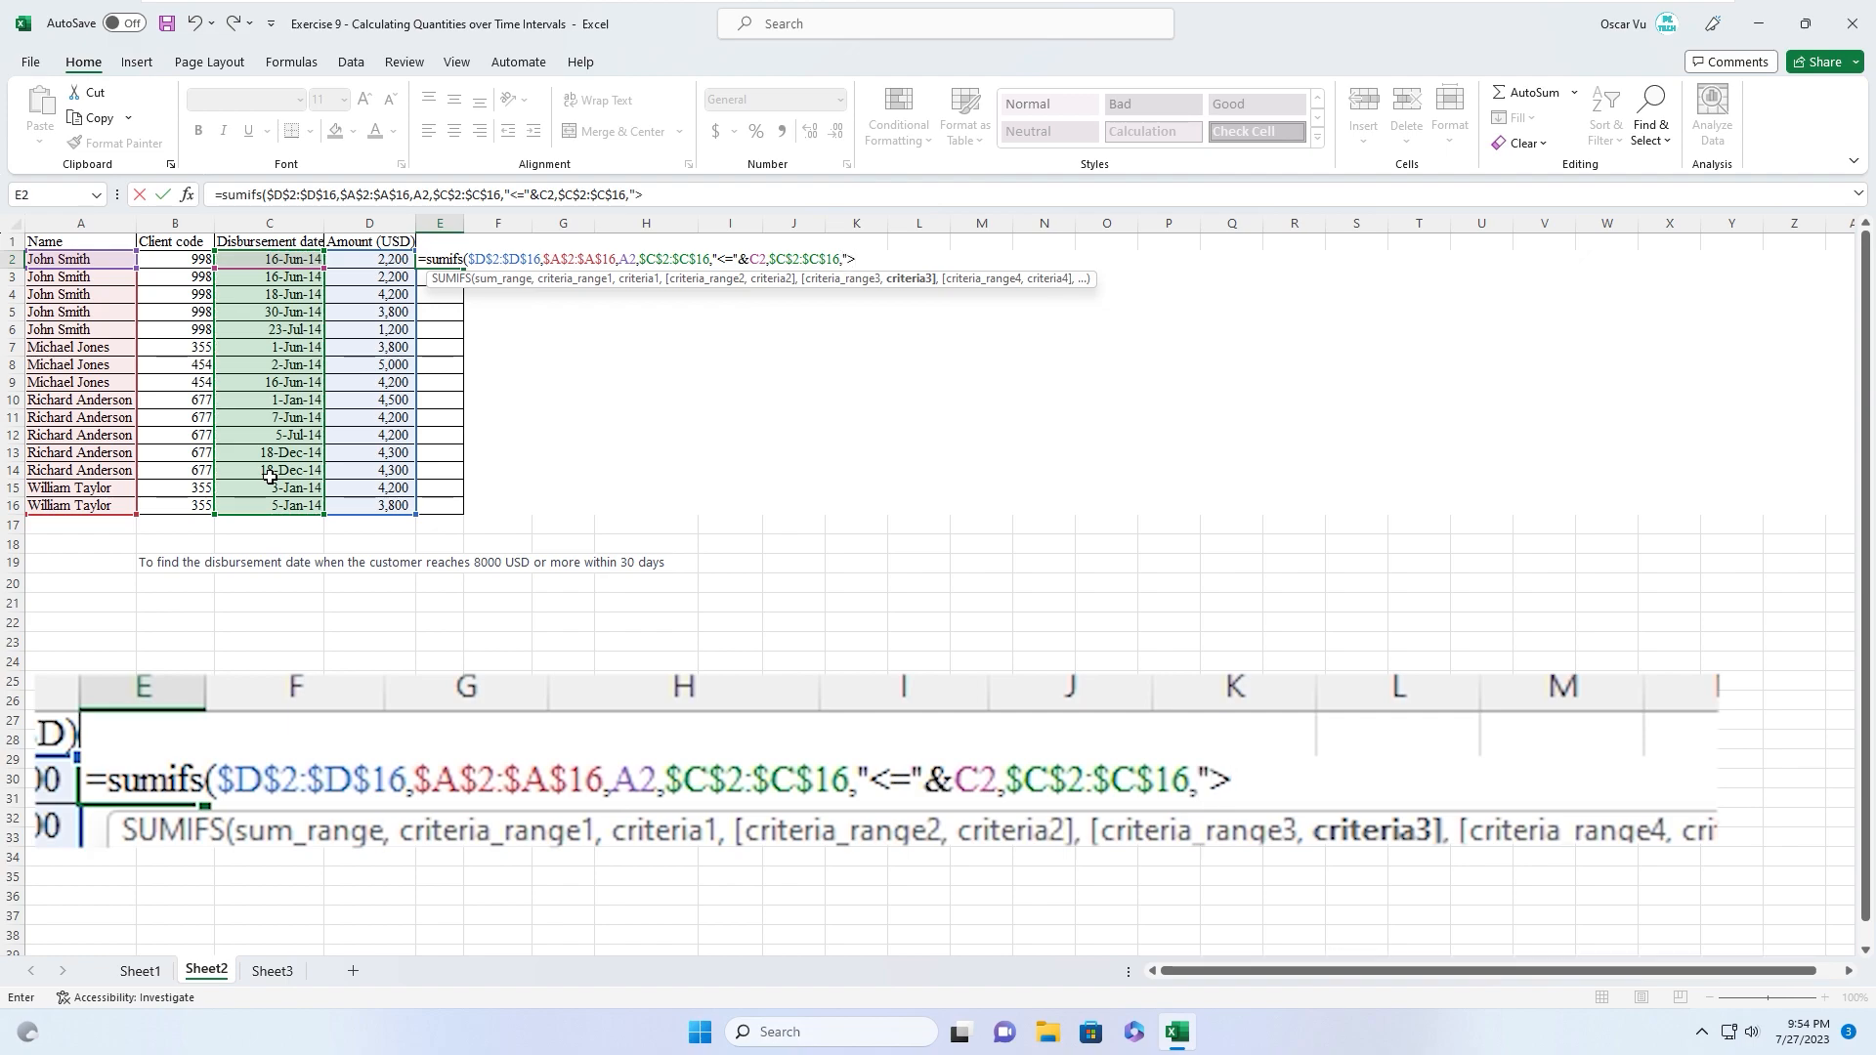
pyautogui.write('="&(')
pyautogui.click(254, 259)
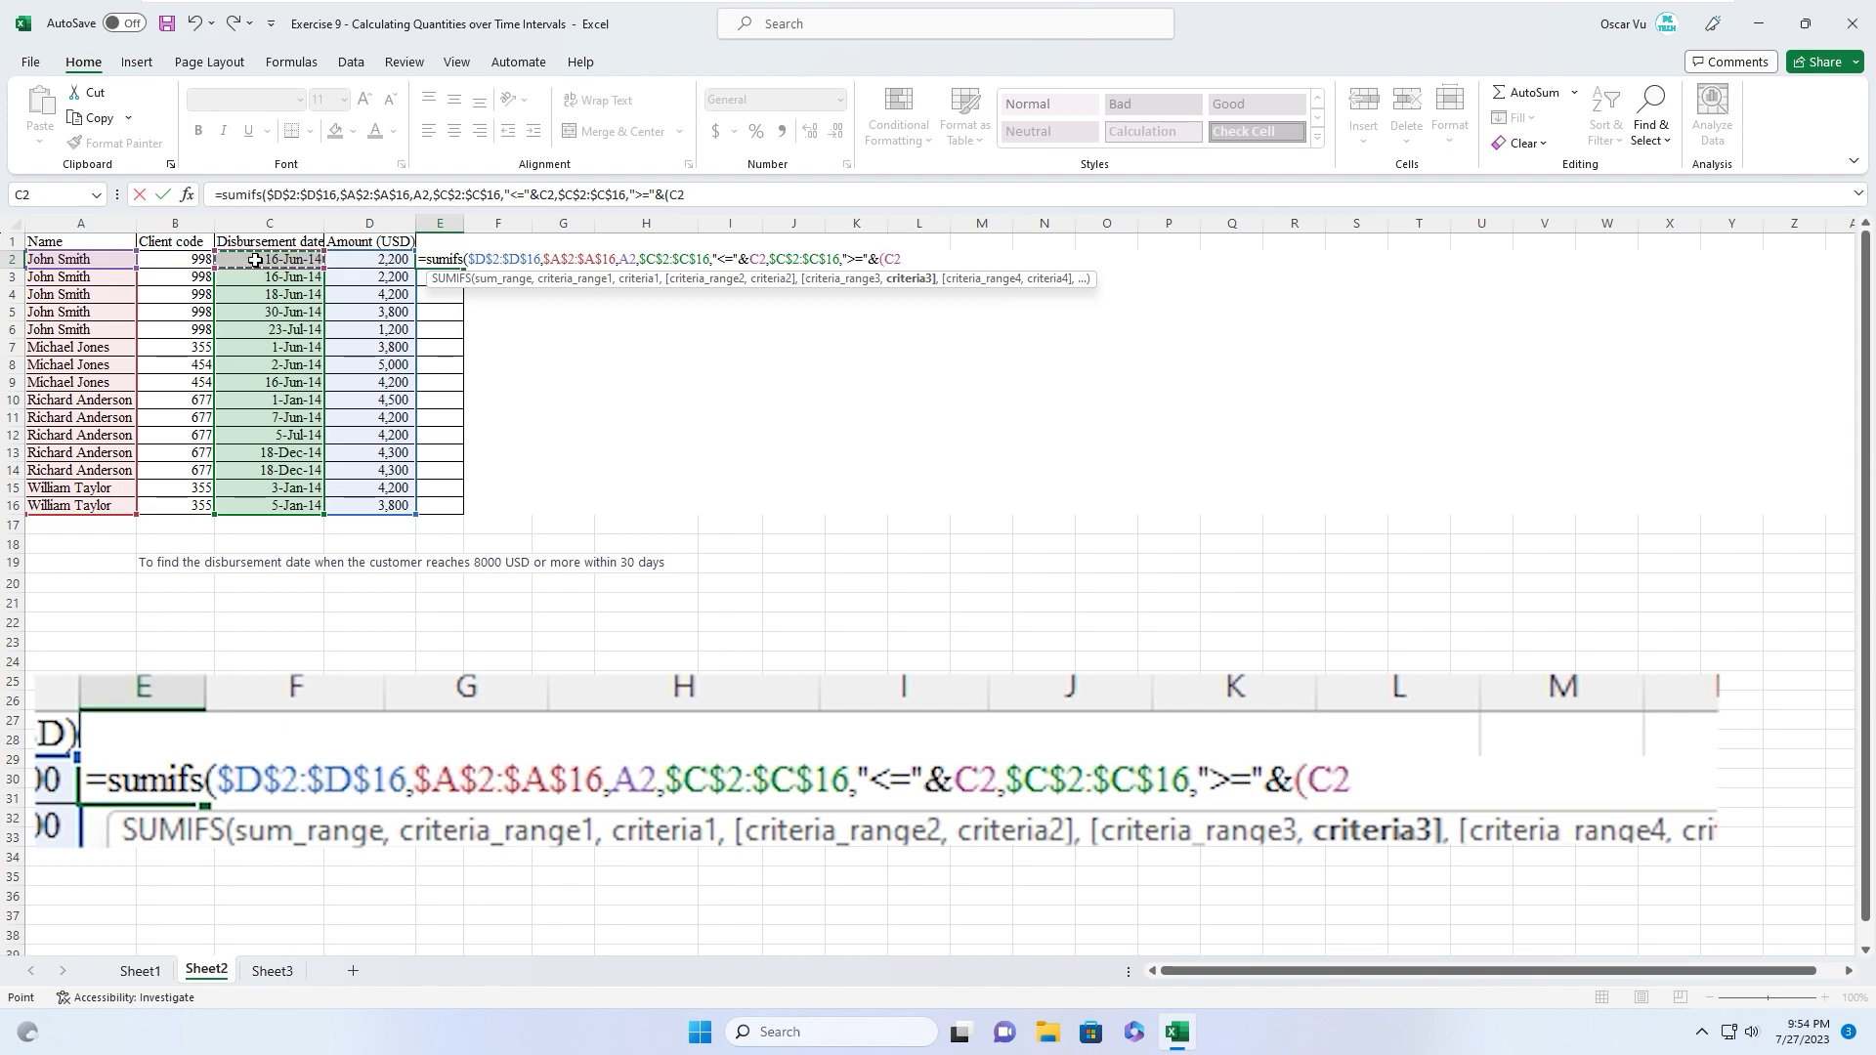
pyautogui.write('-30)')
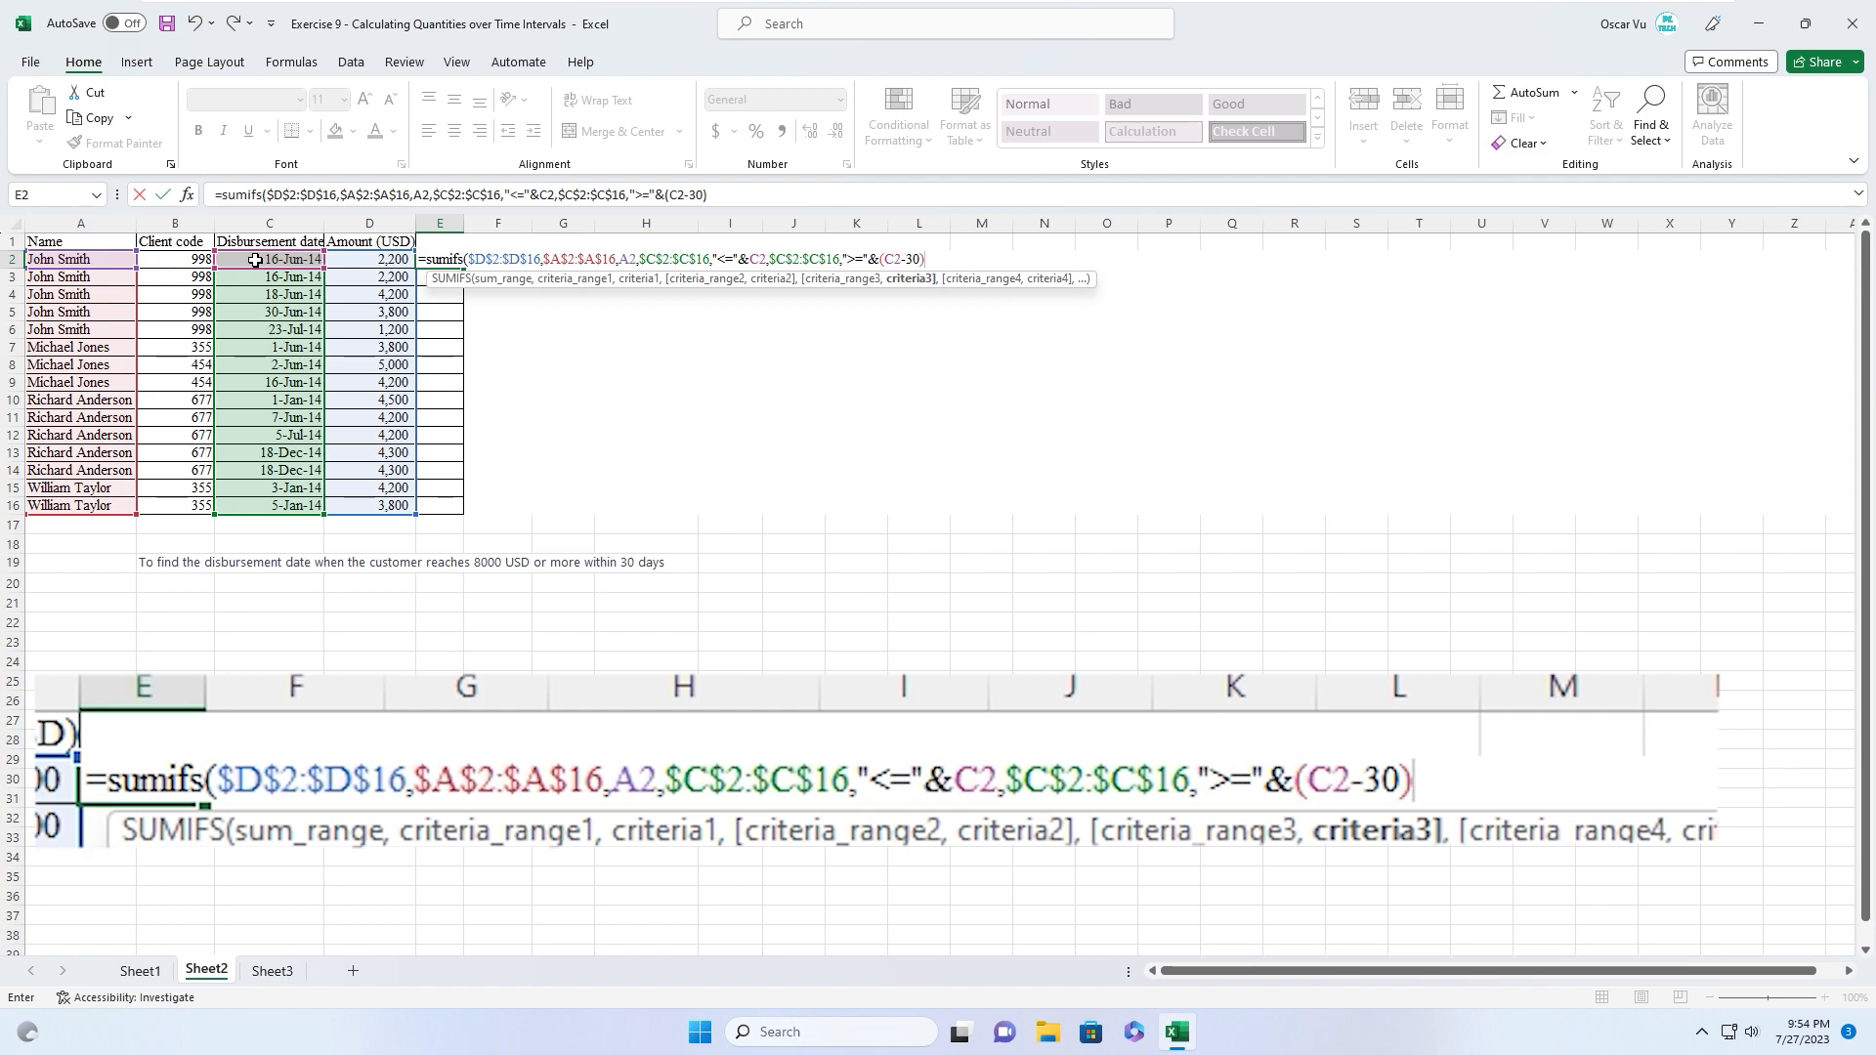
pyautogui.write(')>8000')
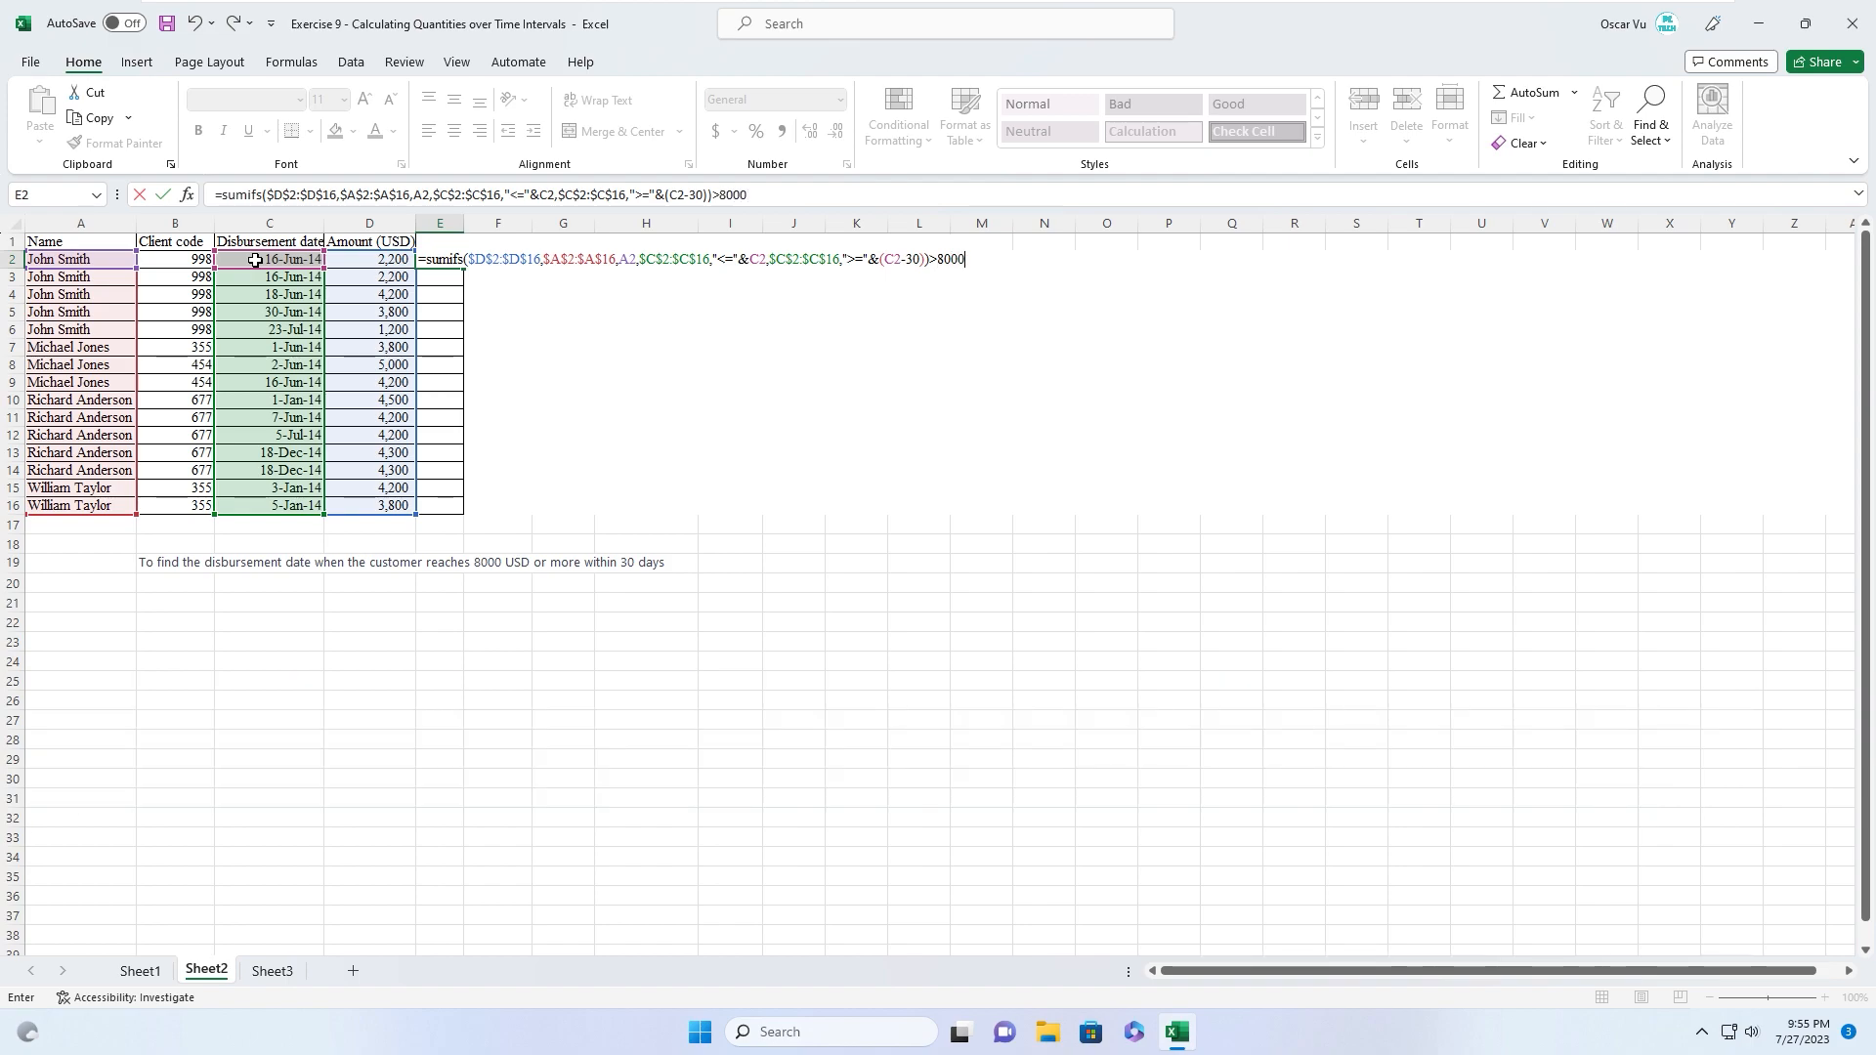
pyautogui.press('Return')
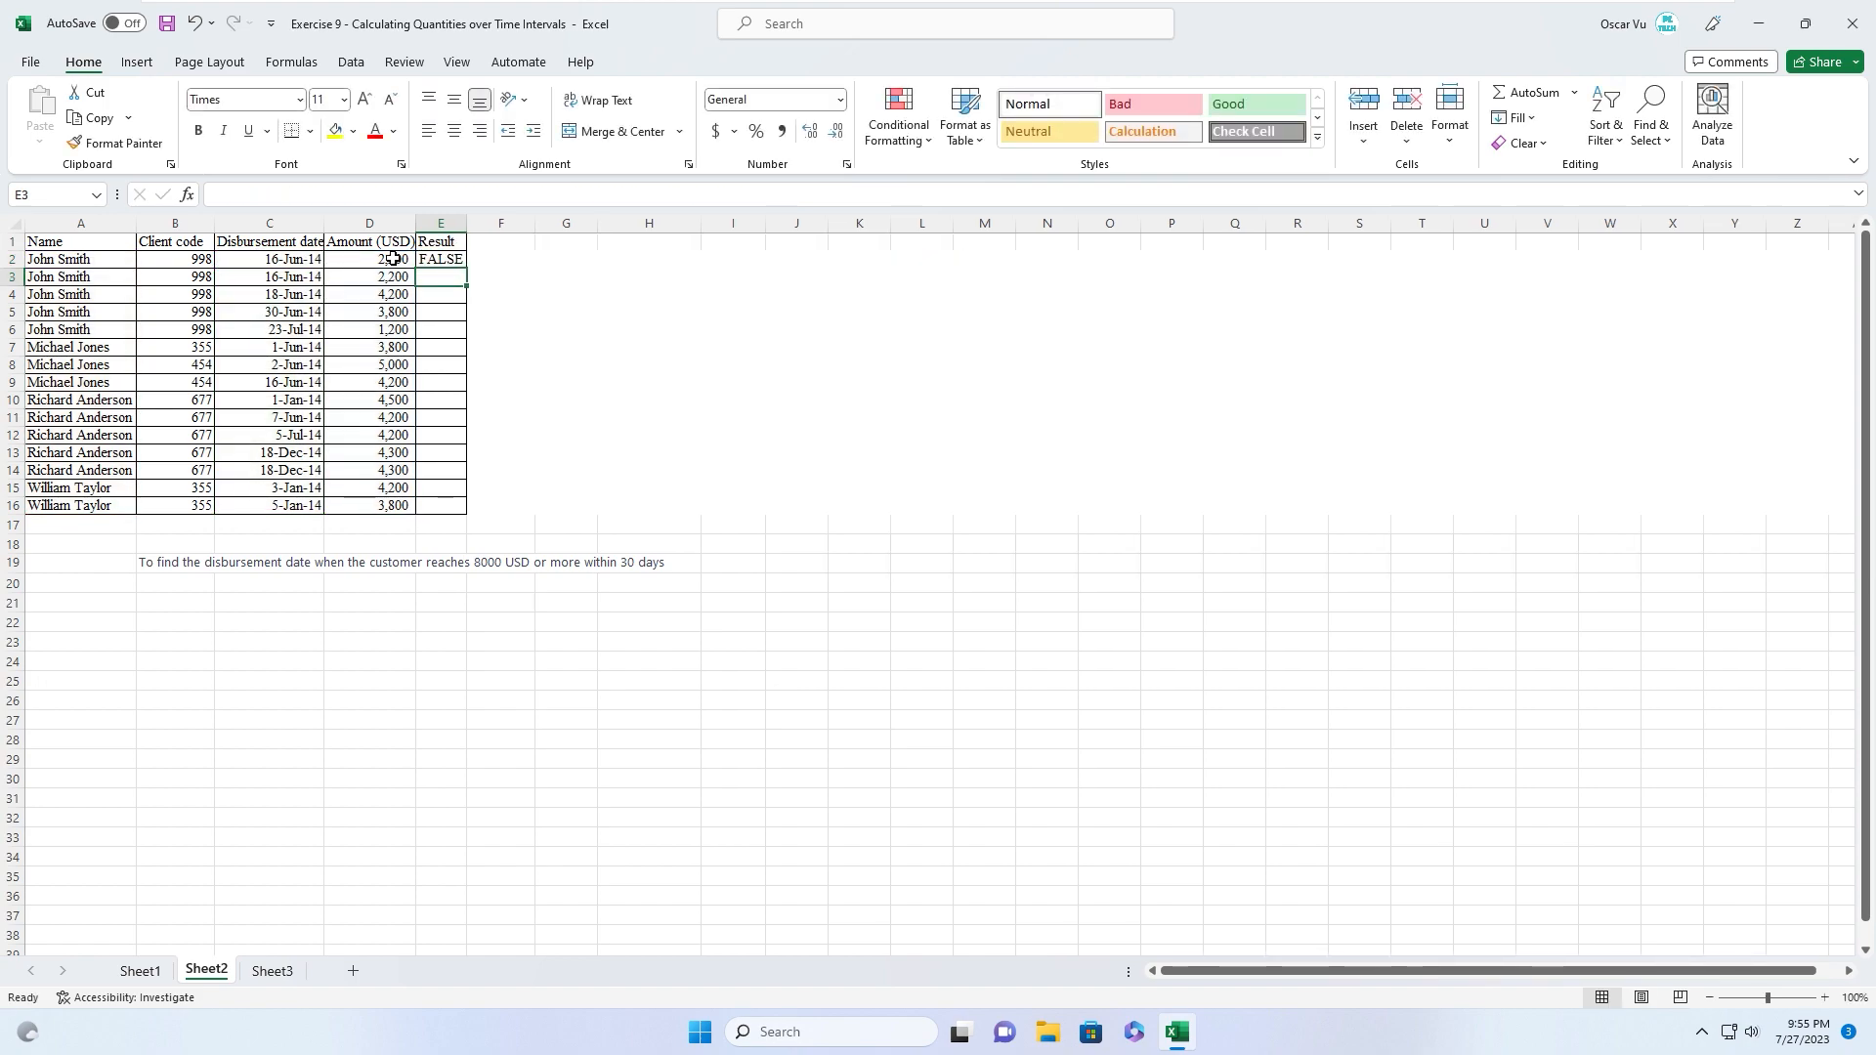
# Fill the E2 formula down the Result column through E16
pyautogui.click(430, 260)
pyautogui.moveTo(443, 261); pyautogui.dragTo(449, 504)
pyautogui.hotkey('ctrl', 'd')
pyautogui.click(441, 289)
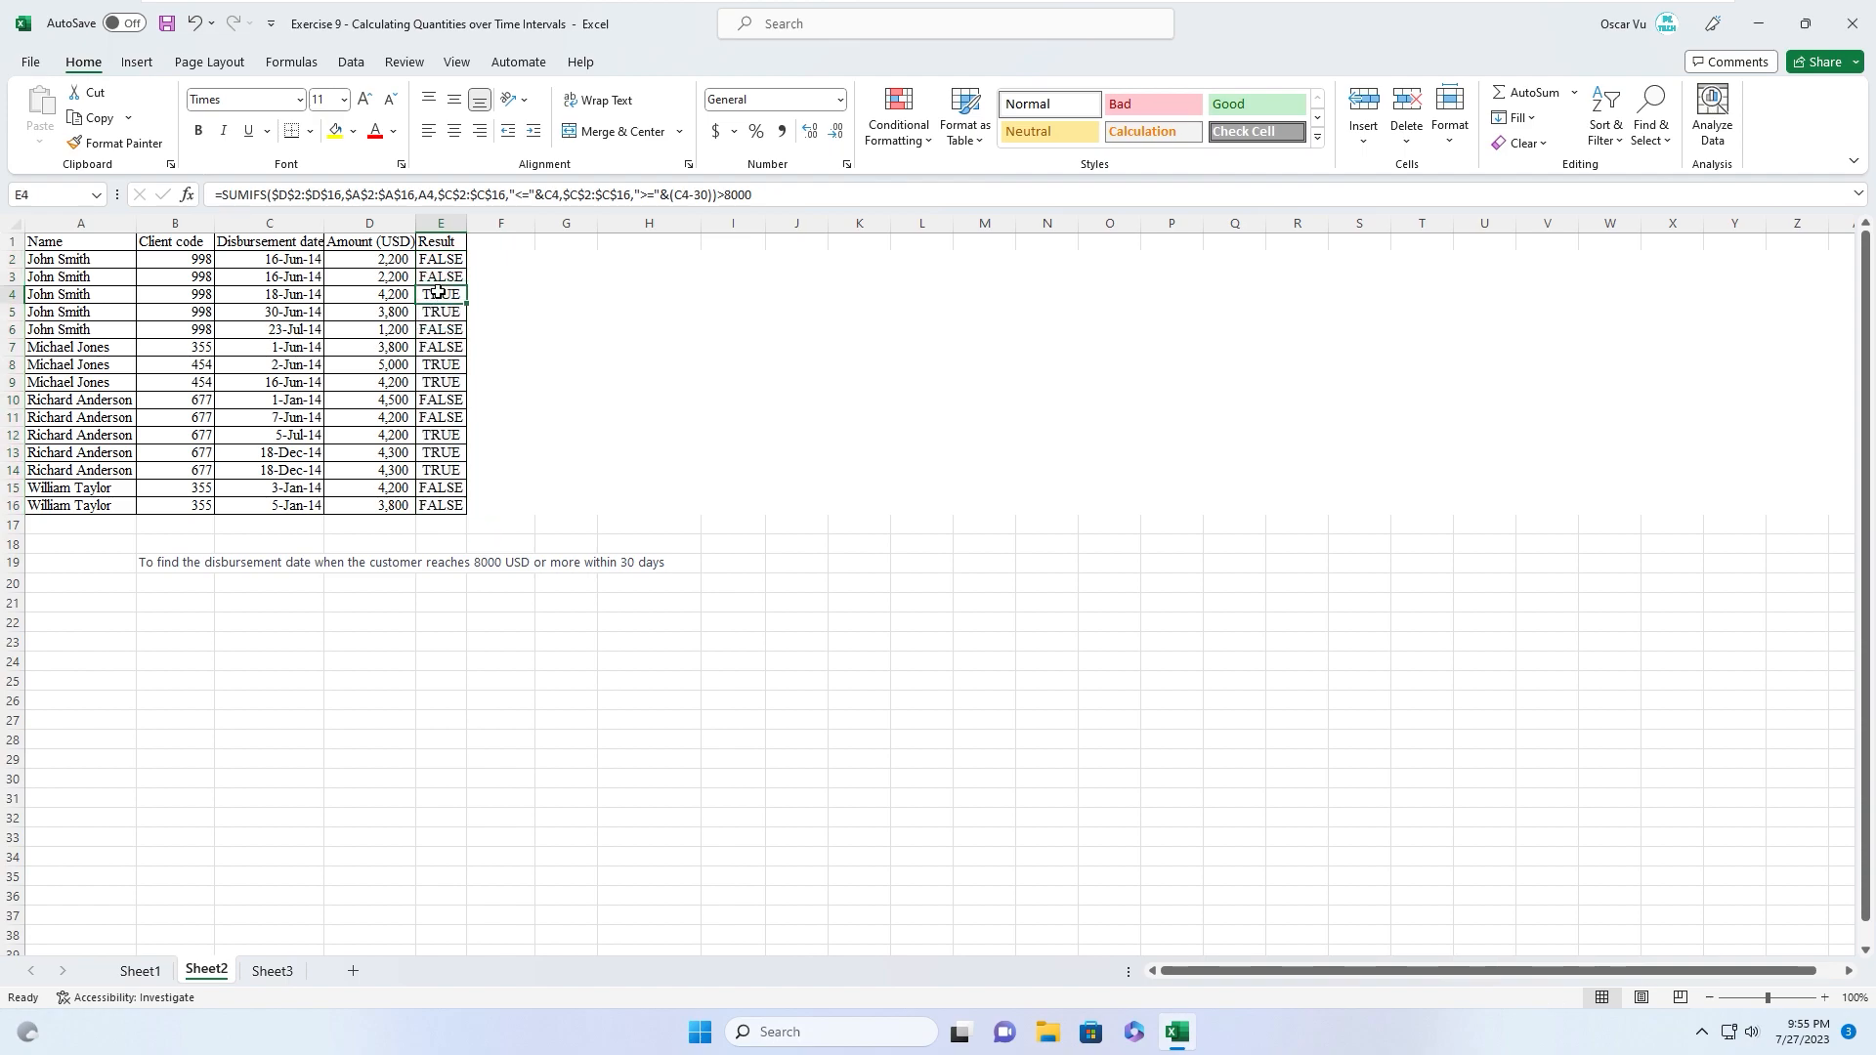
pyautogui.click(441, 259)
pyautogui.click(439, 278)
pyautogui.click(438, 298)
# Wrap the E2 formula in an IF function, enclosing the whole SUMIFS comparison with 8000 in its own parentheses
pyautogui.click(441, 258)
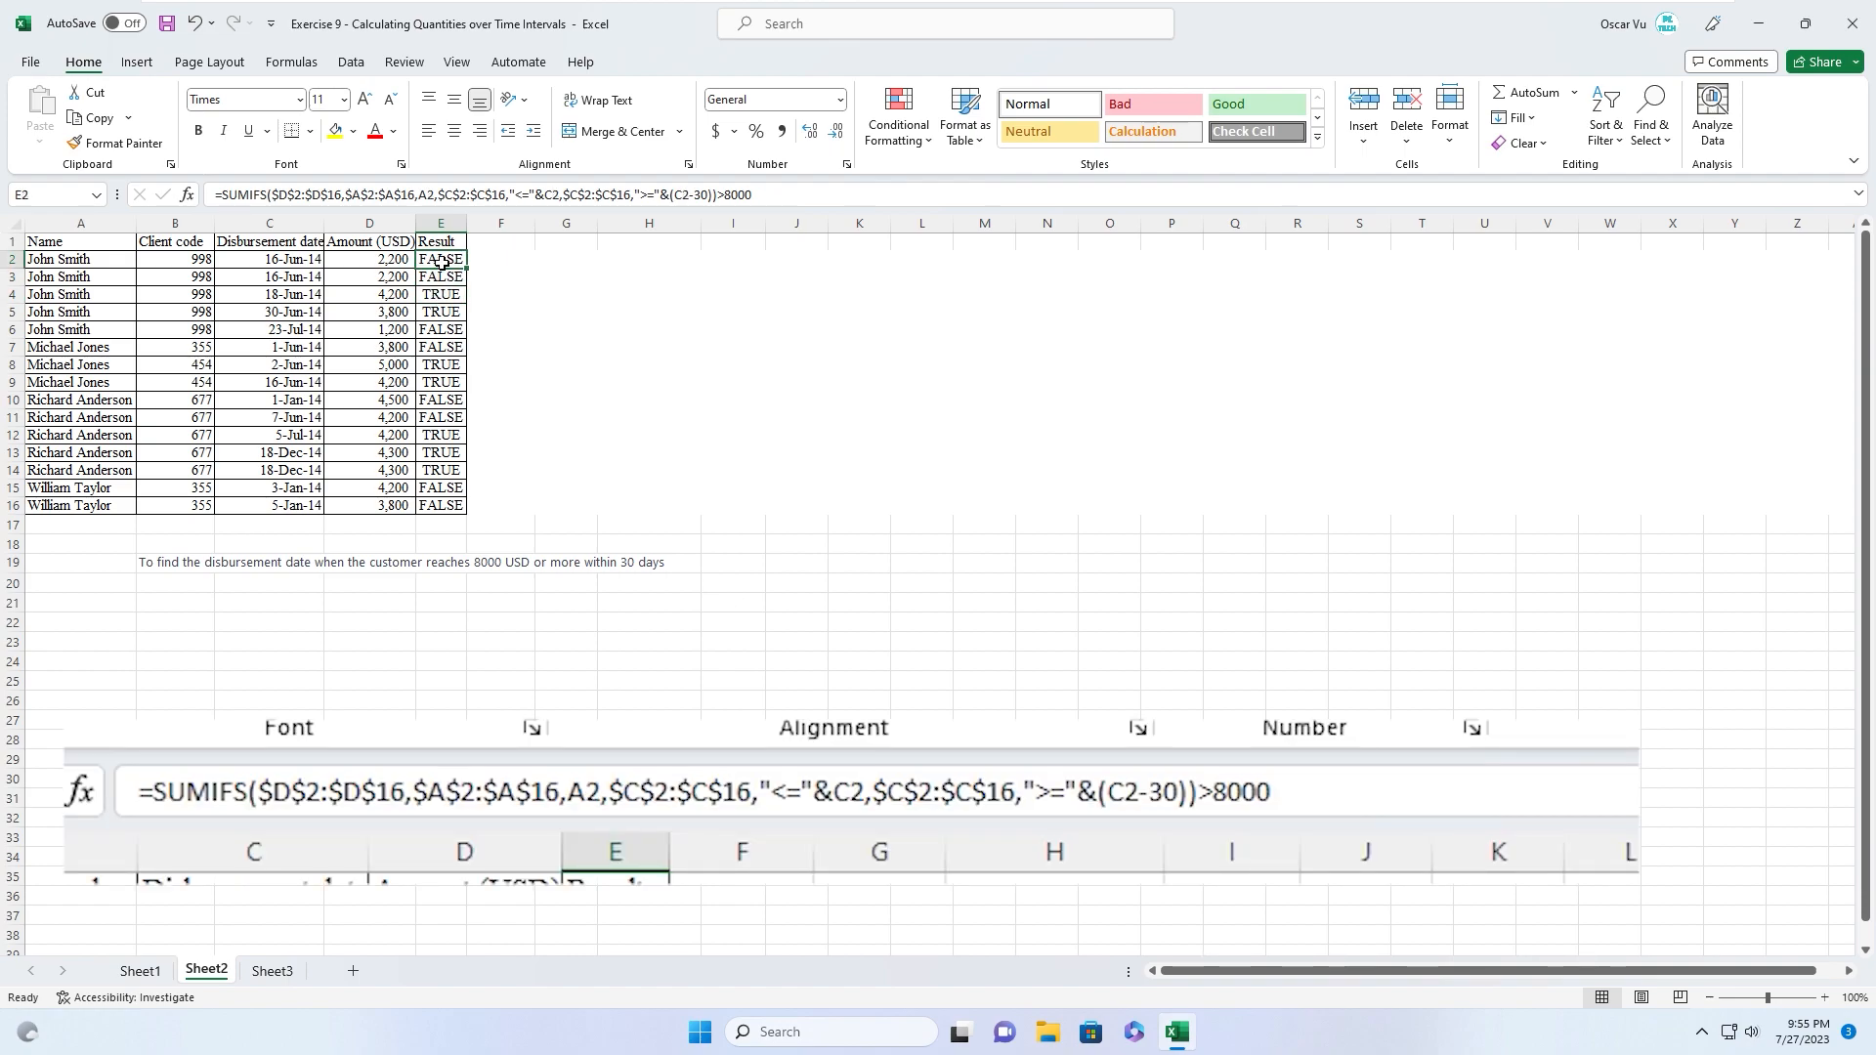
pyautogui.click(223, 196)
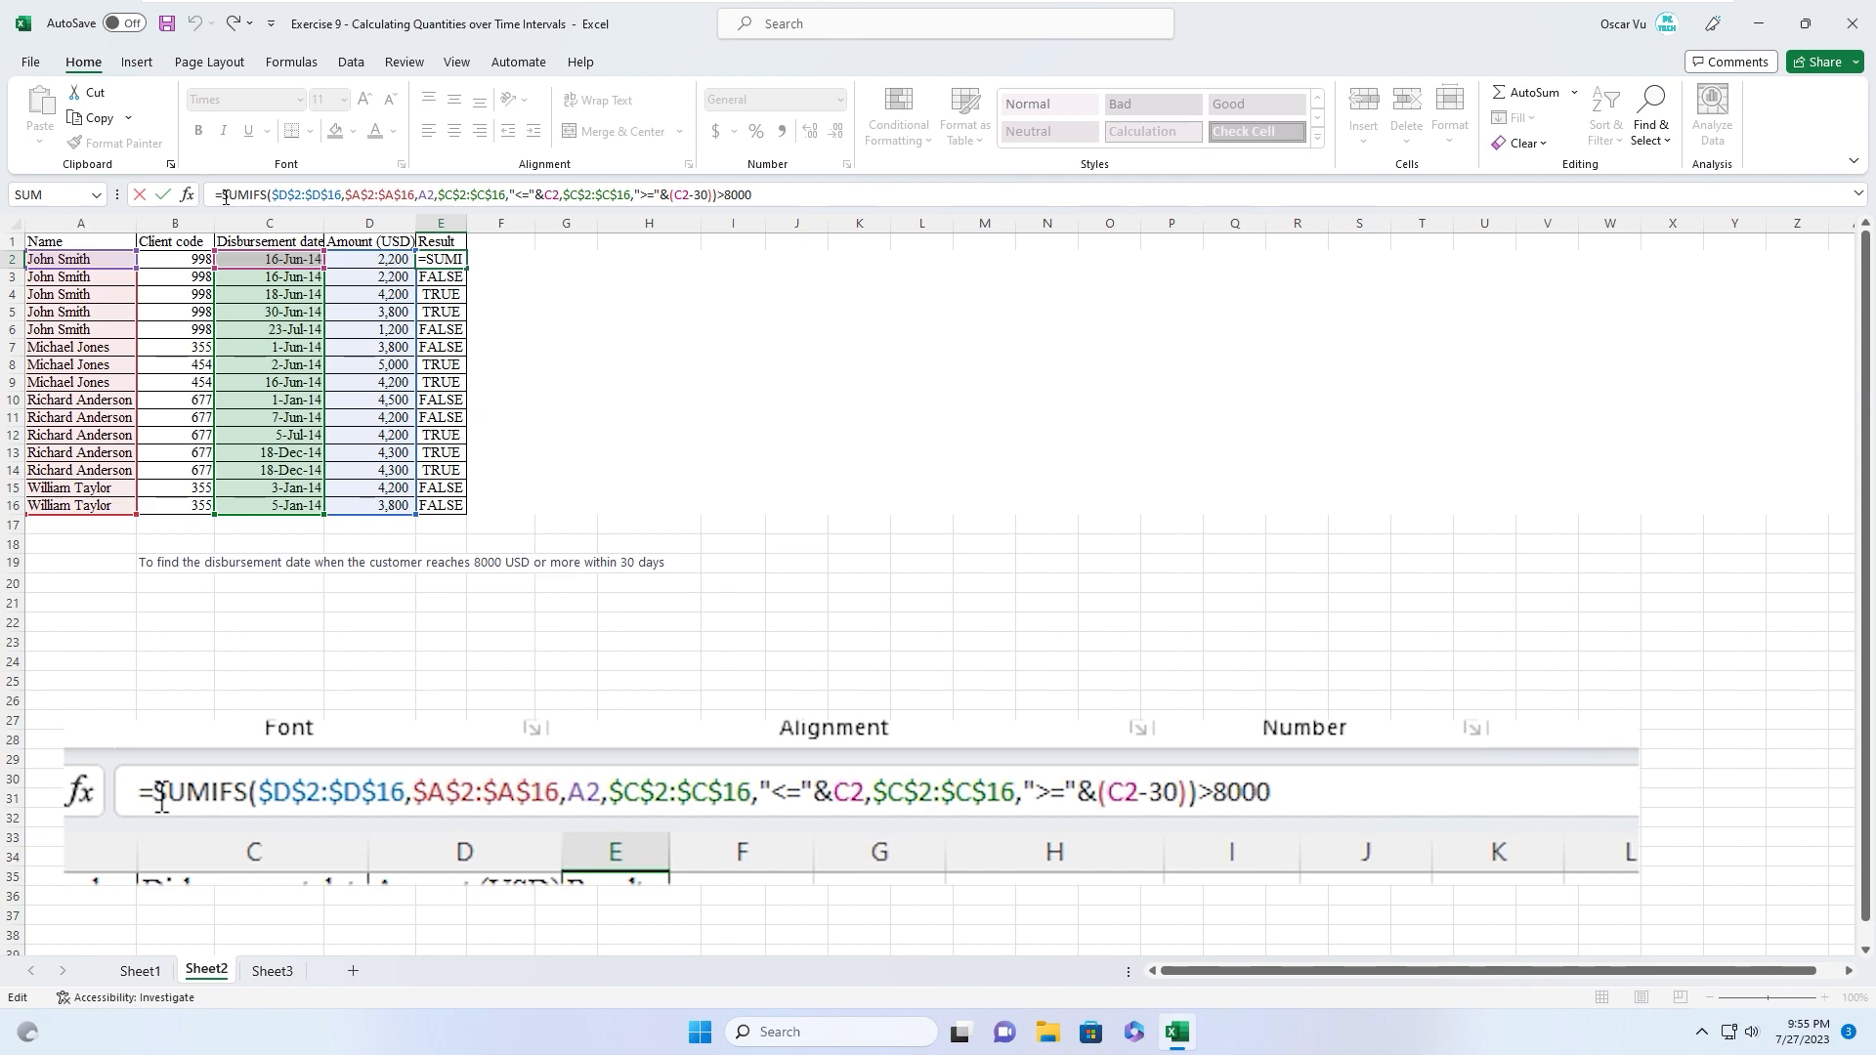
pyautogui.write('if')
pyautogui.press('Tab')
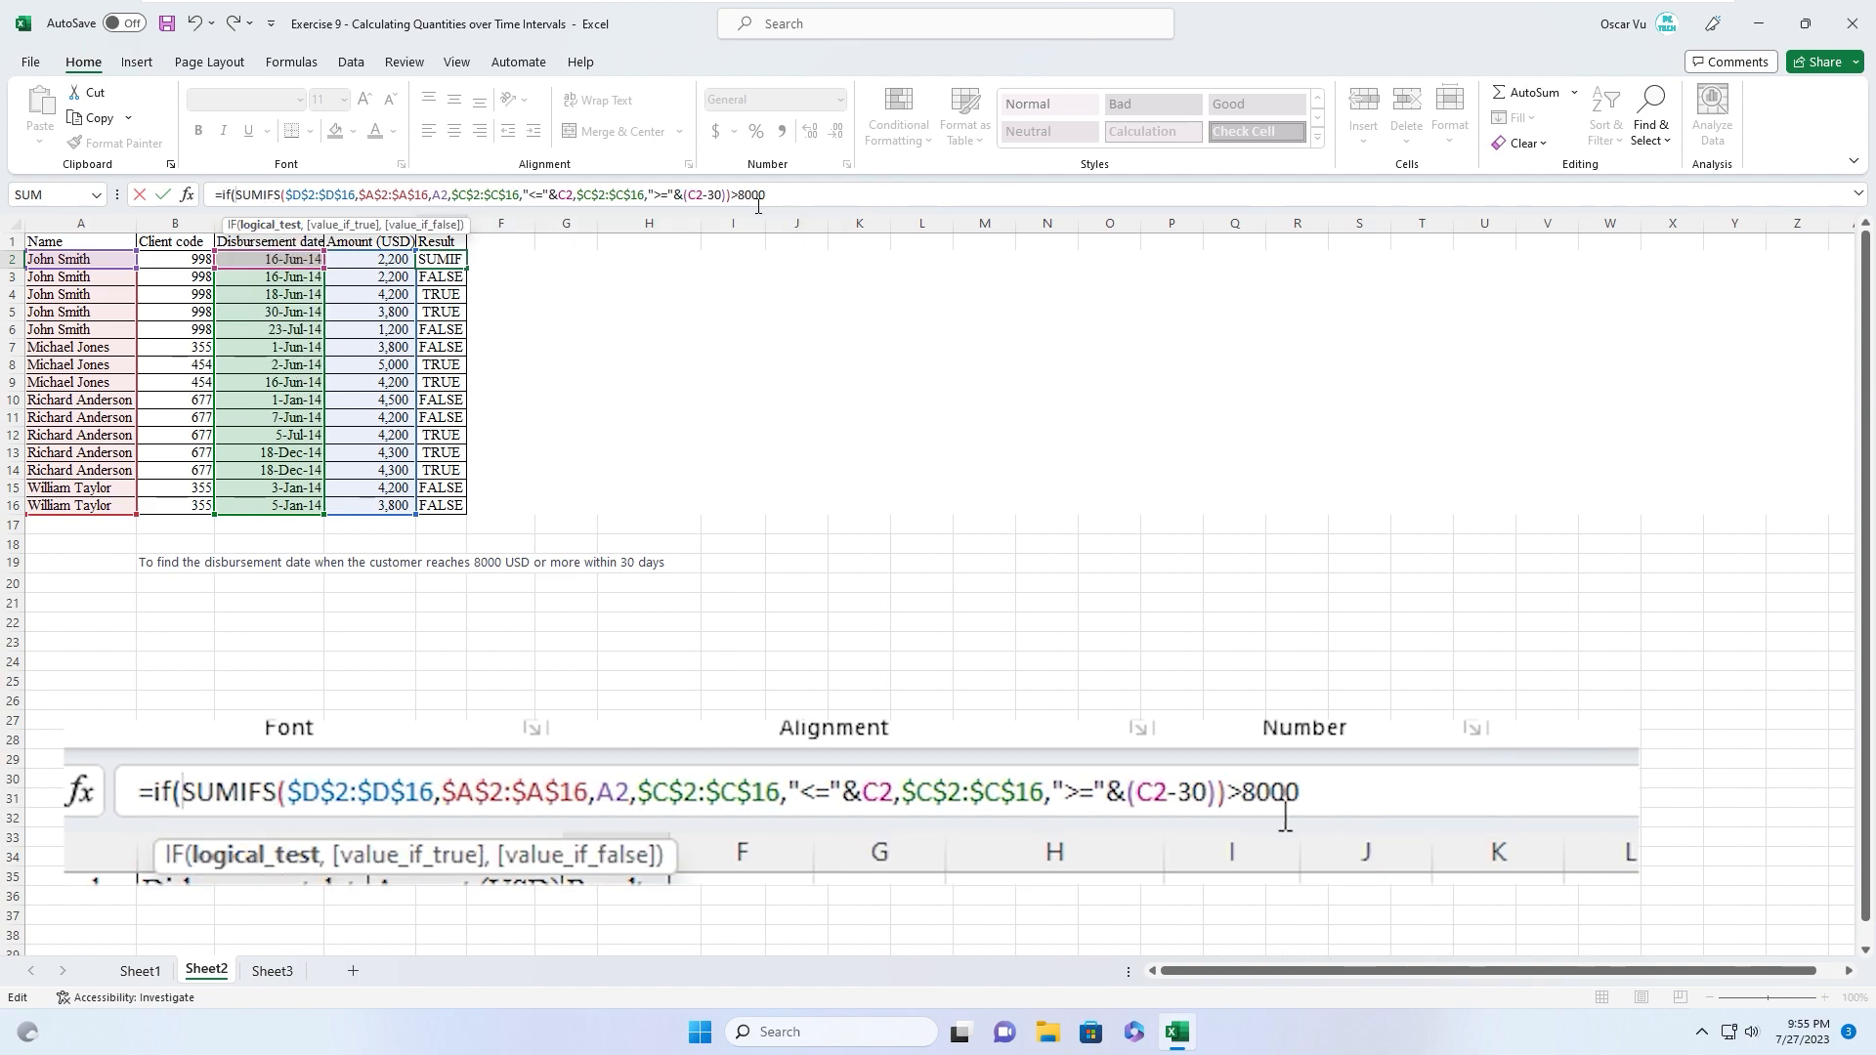
pyautogui.write('(')
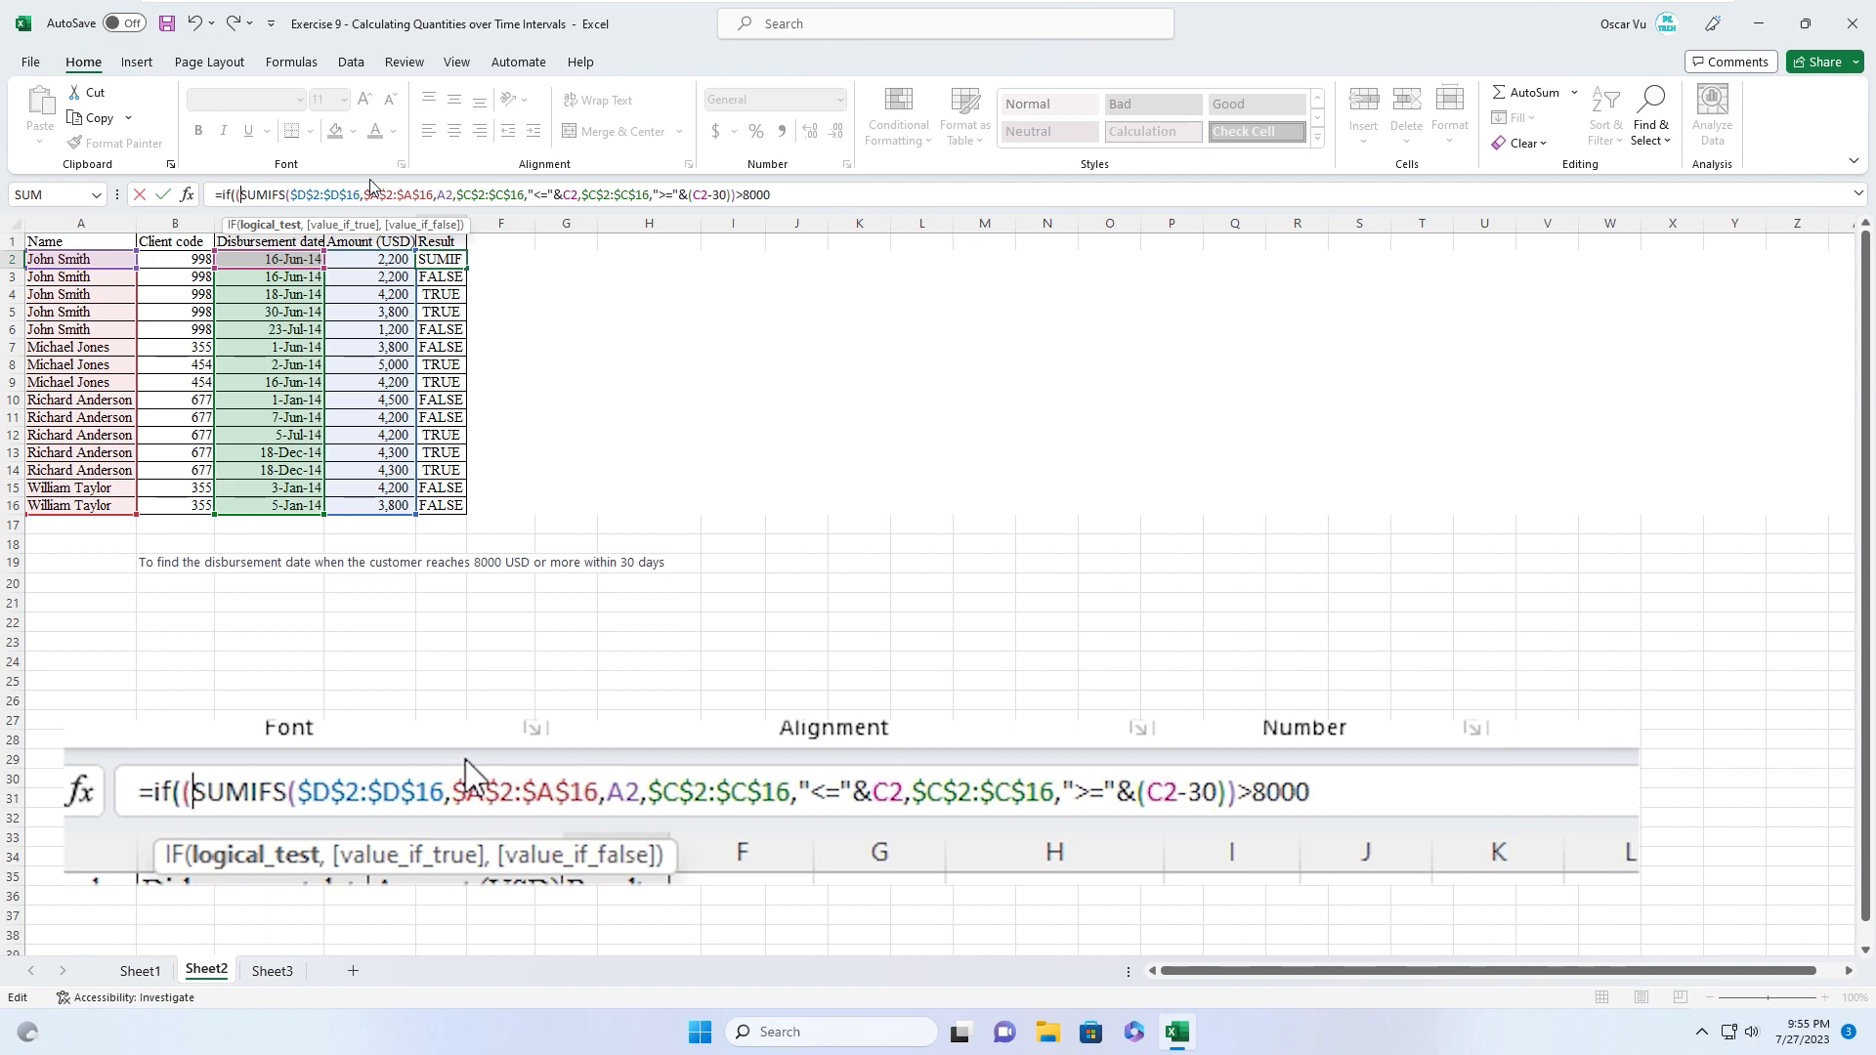
pyautogui.click(781, 195)
pyautogui.write(')')
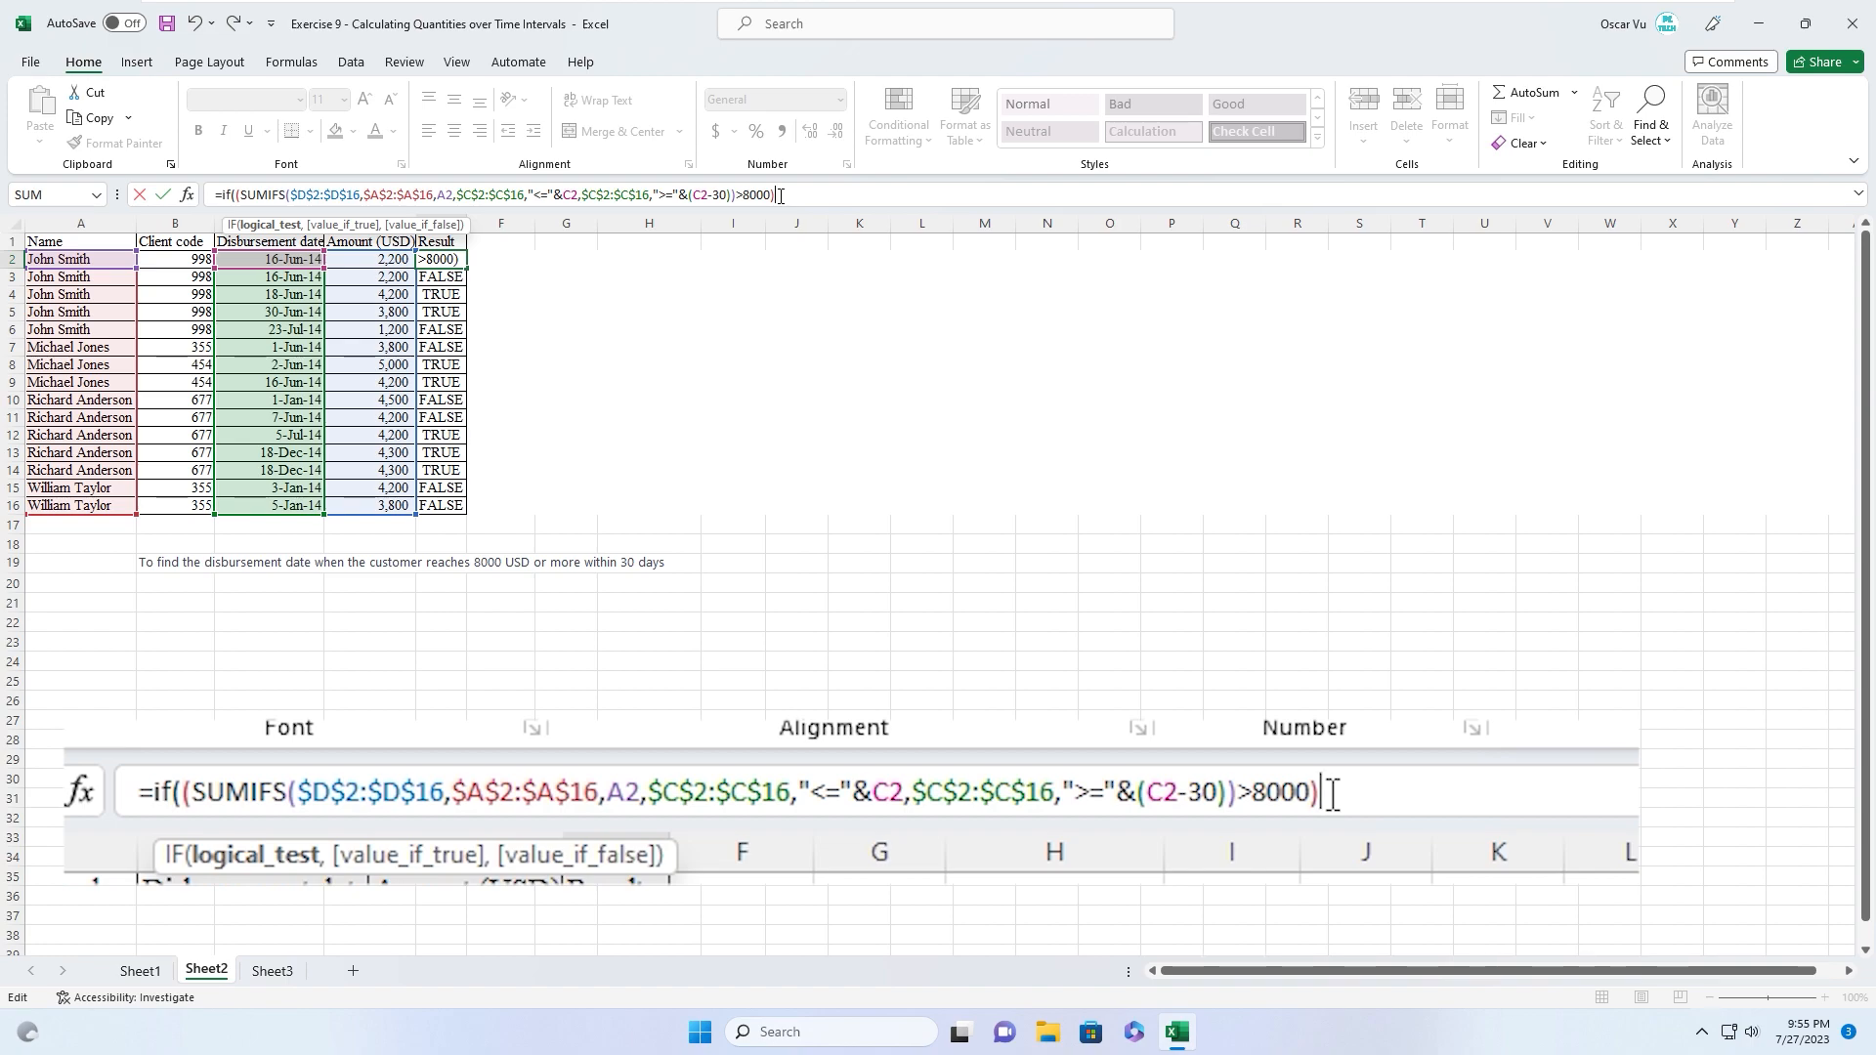
# Complete the E2 IF formula by testing the parenthesised comparison *1=1, returning "OK" when true and "Not yet" when false
pyautogui.write('*1')
pyautogui.write('=')
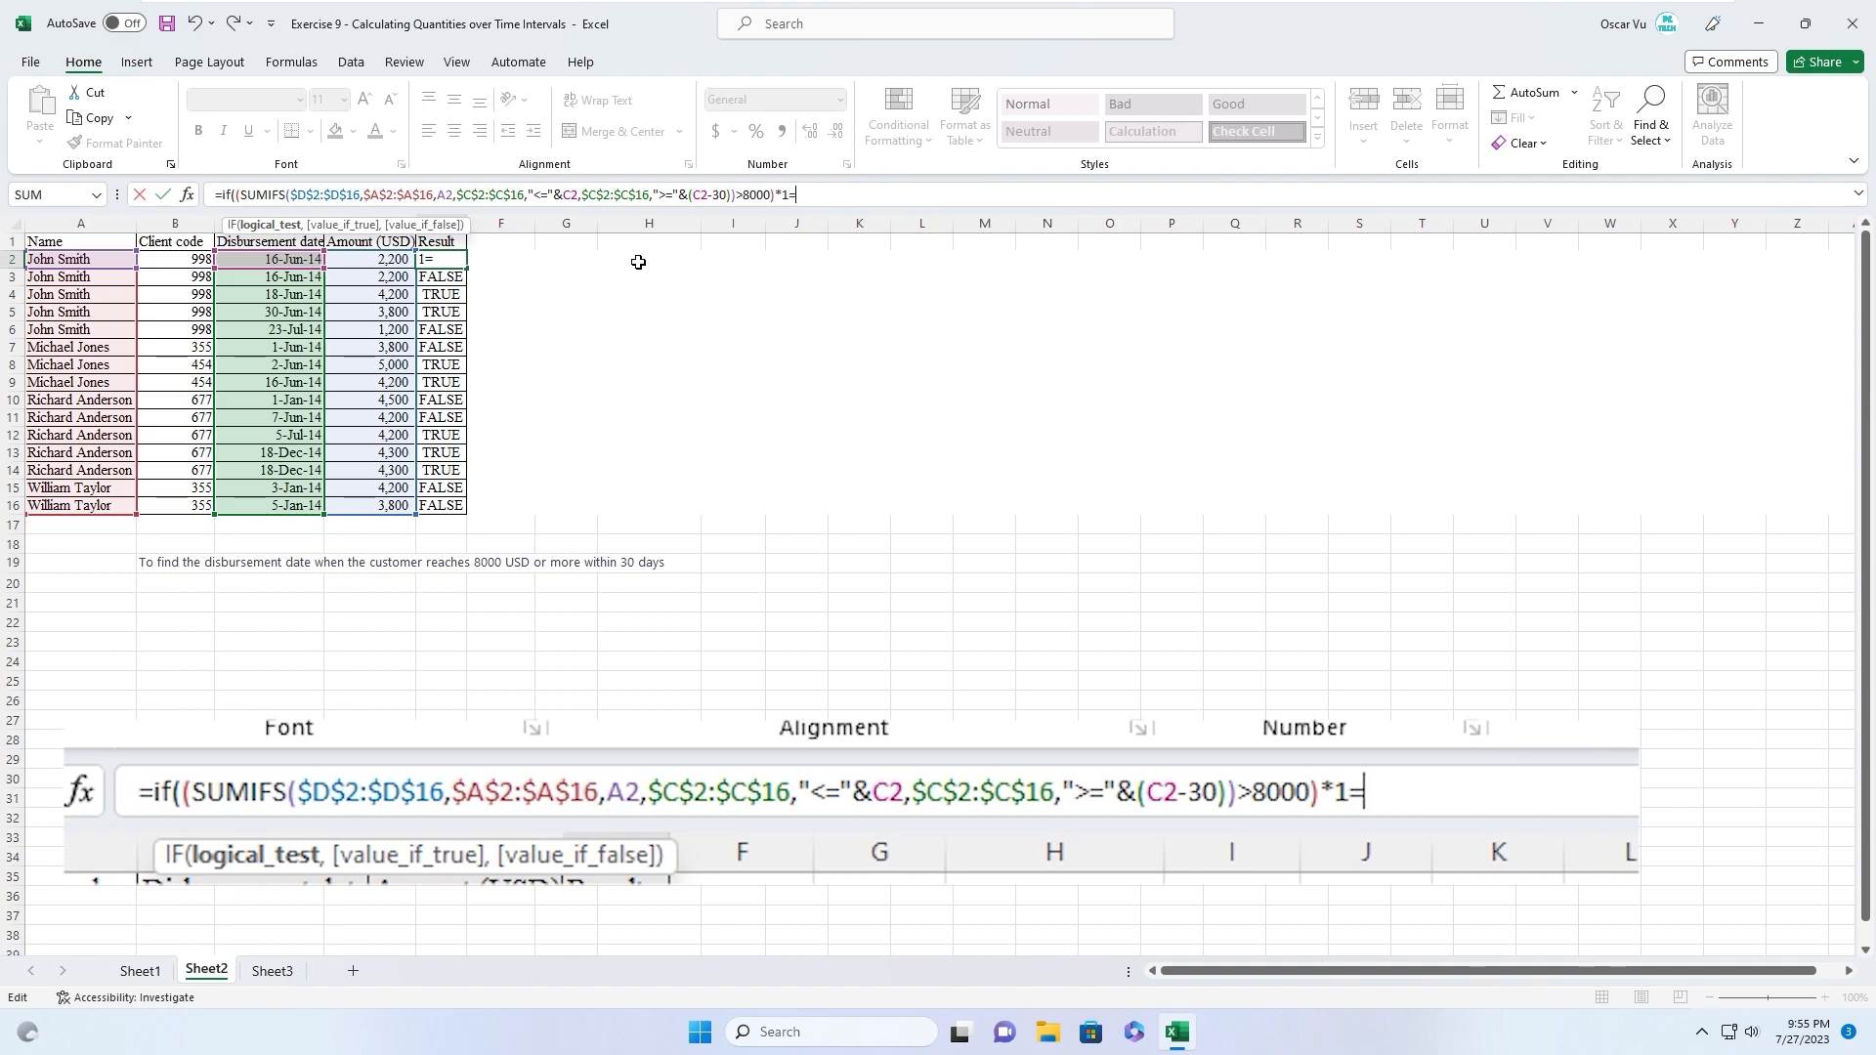
pyautogui.write('1,"OK"')
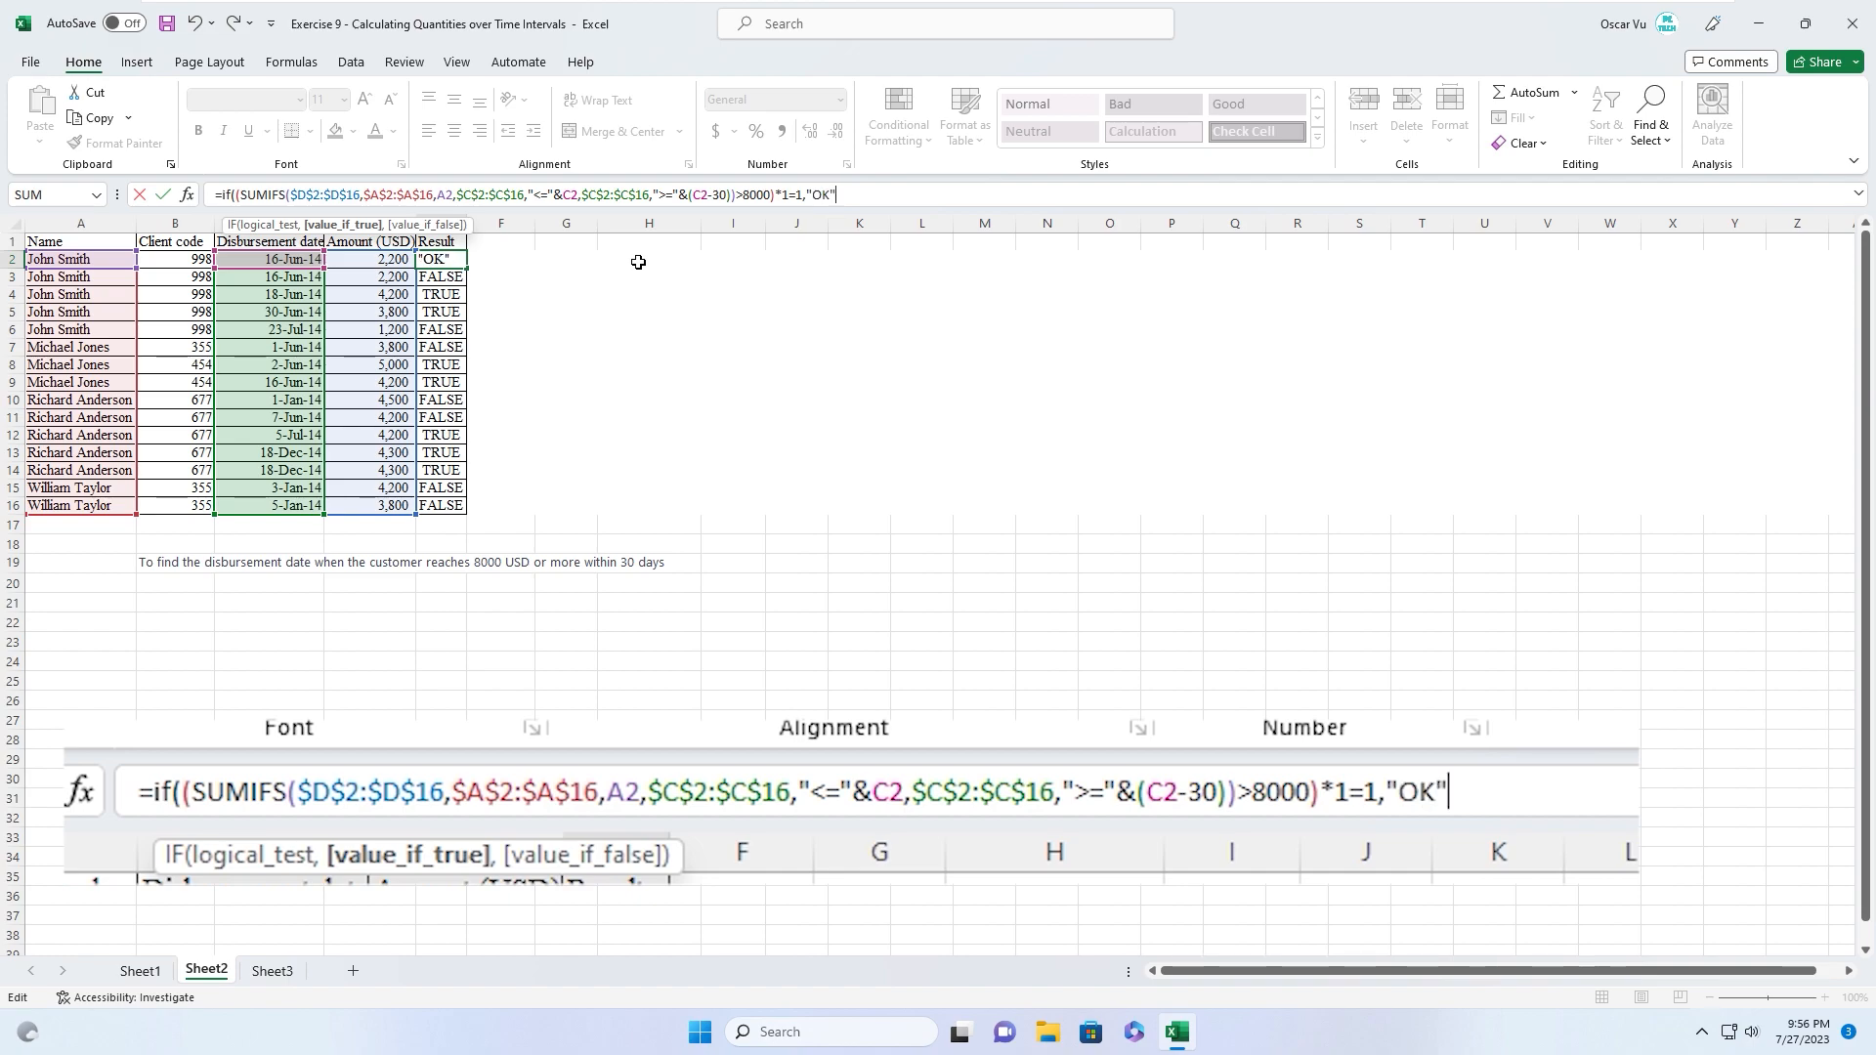
pyautogui.write(',')
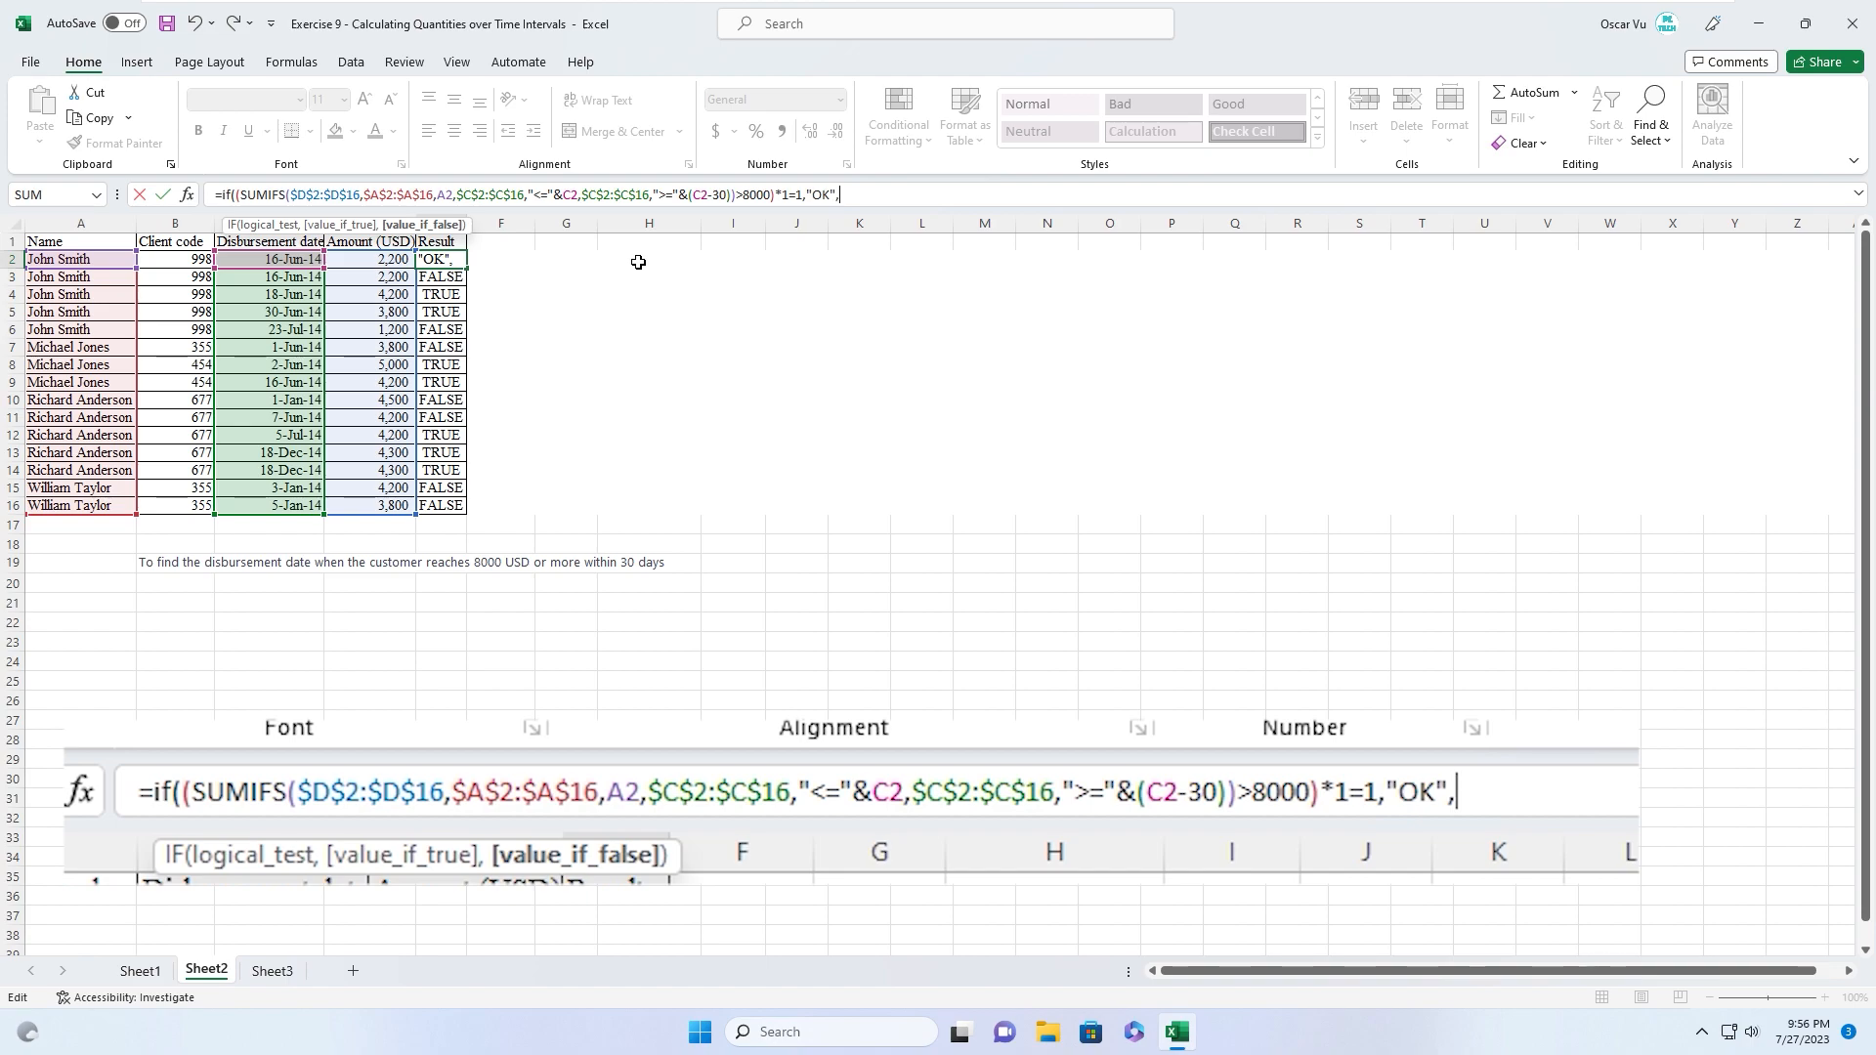
pyautogui.write('"Not yet"')
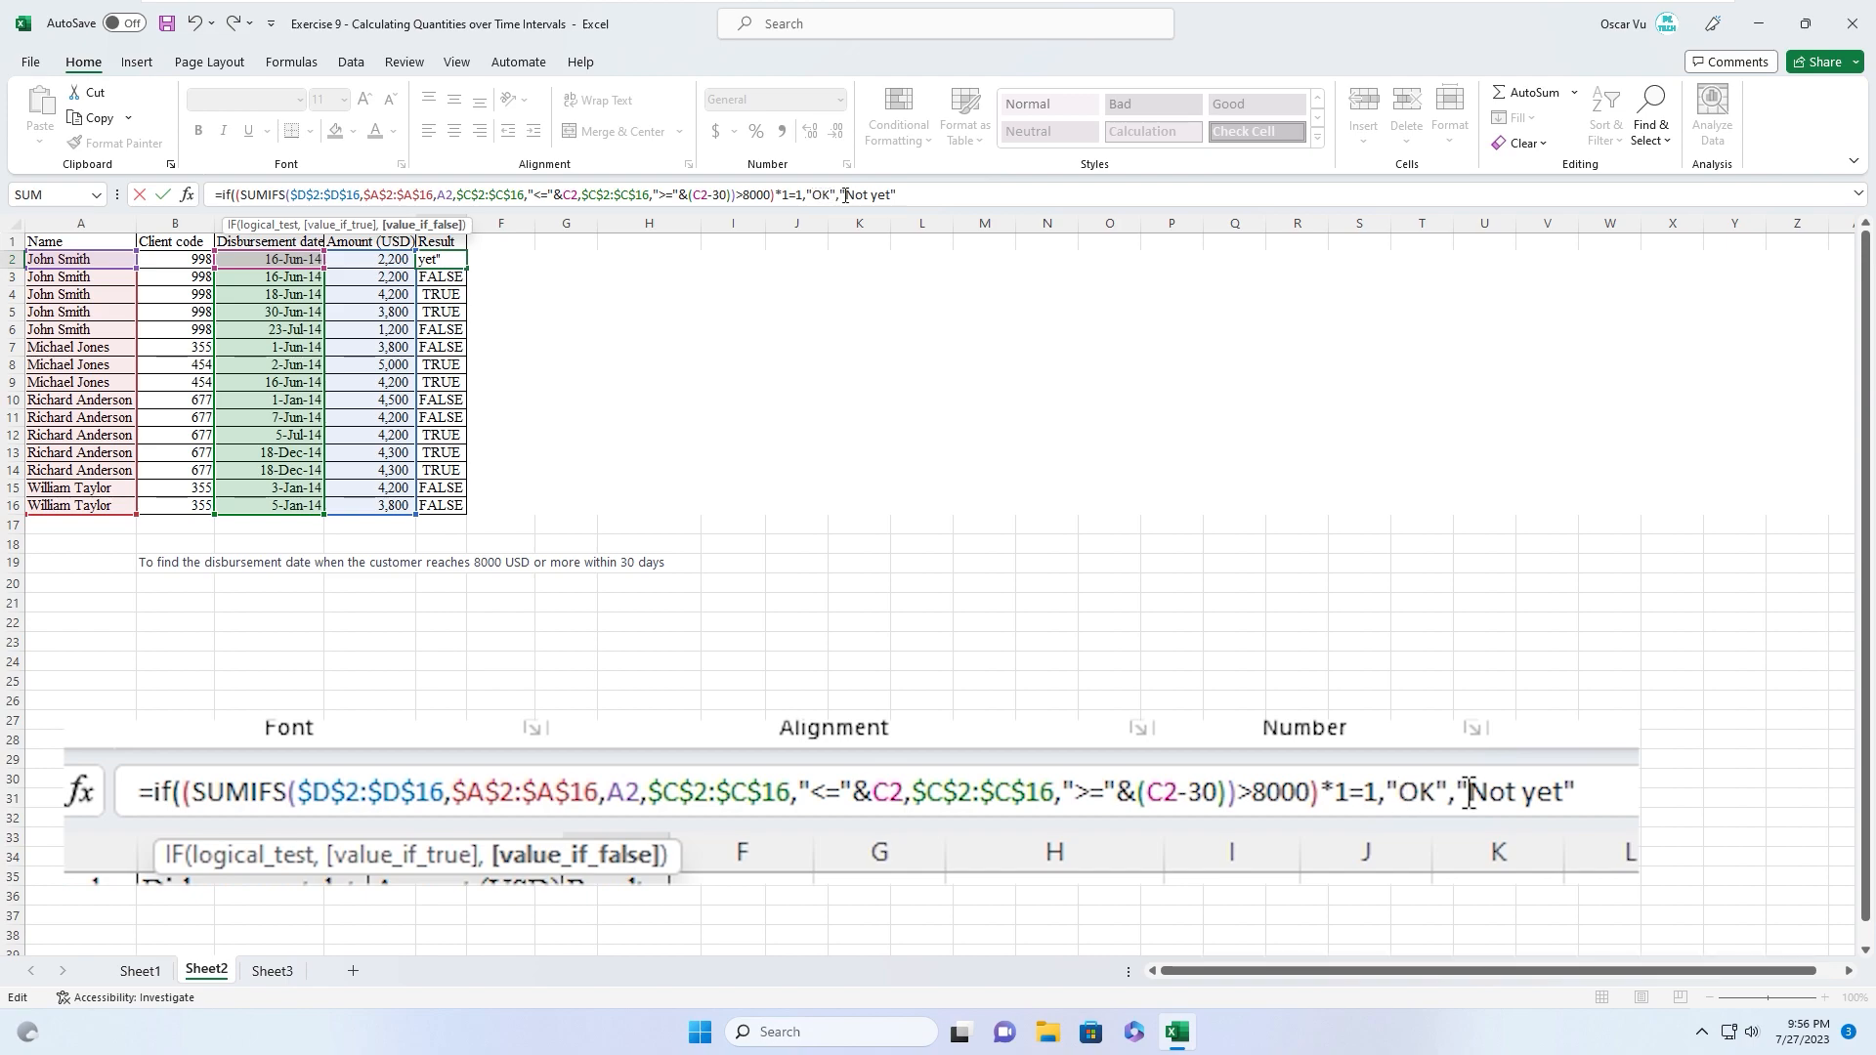
pyautogui.write(')')
pyautogui.press('Return')
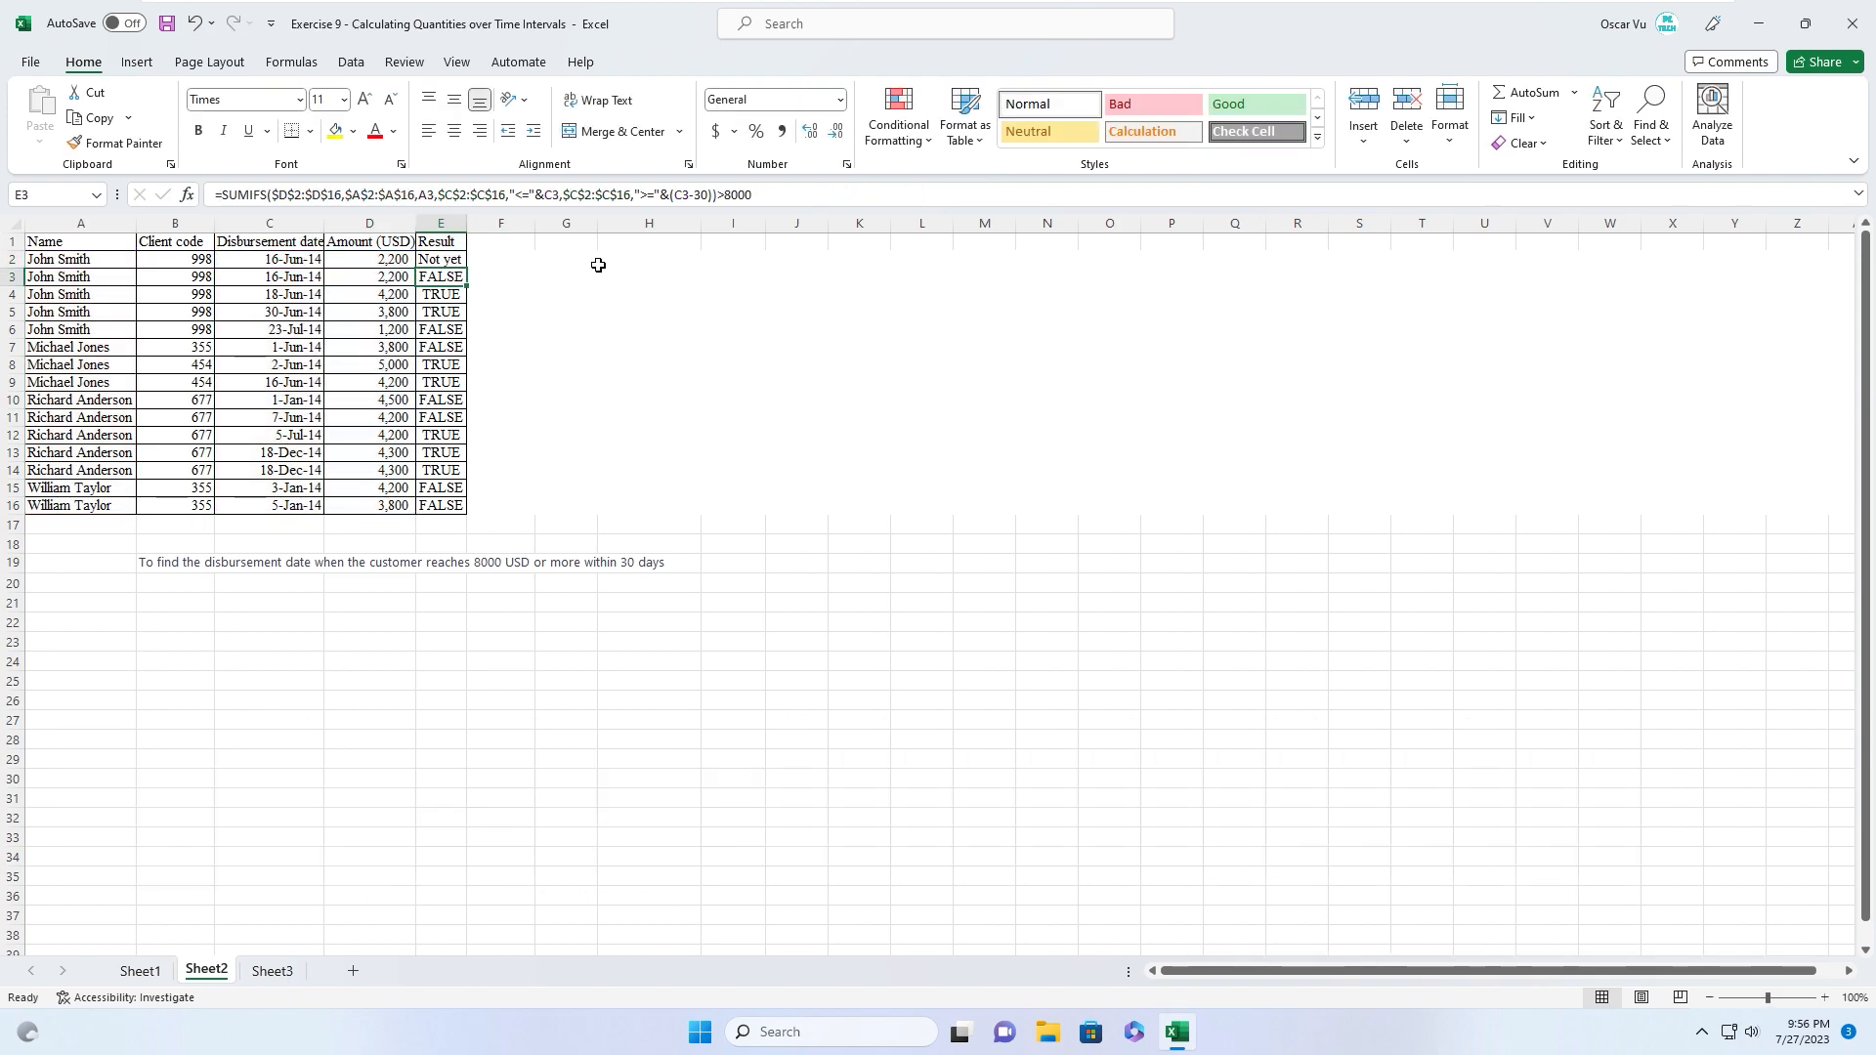
# Fill the completed IF formula from E2 down the Result column through E16
pyautogui.moveTo(443, 257); pyautogui.dragTo(445, 498)
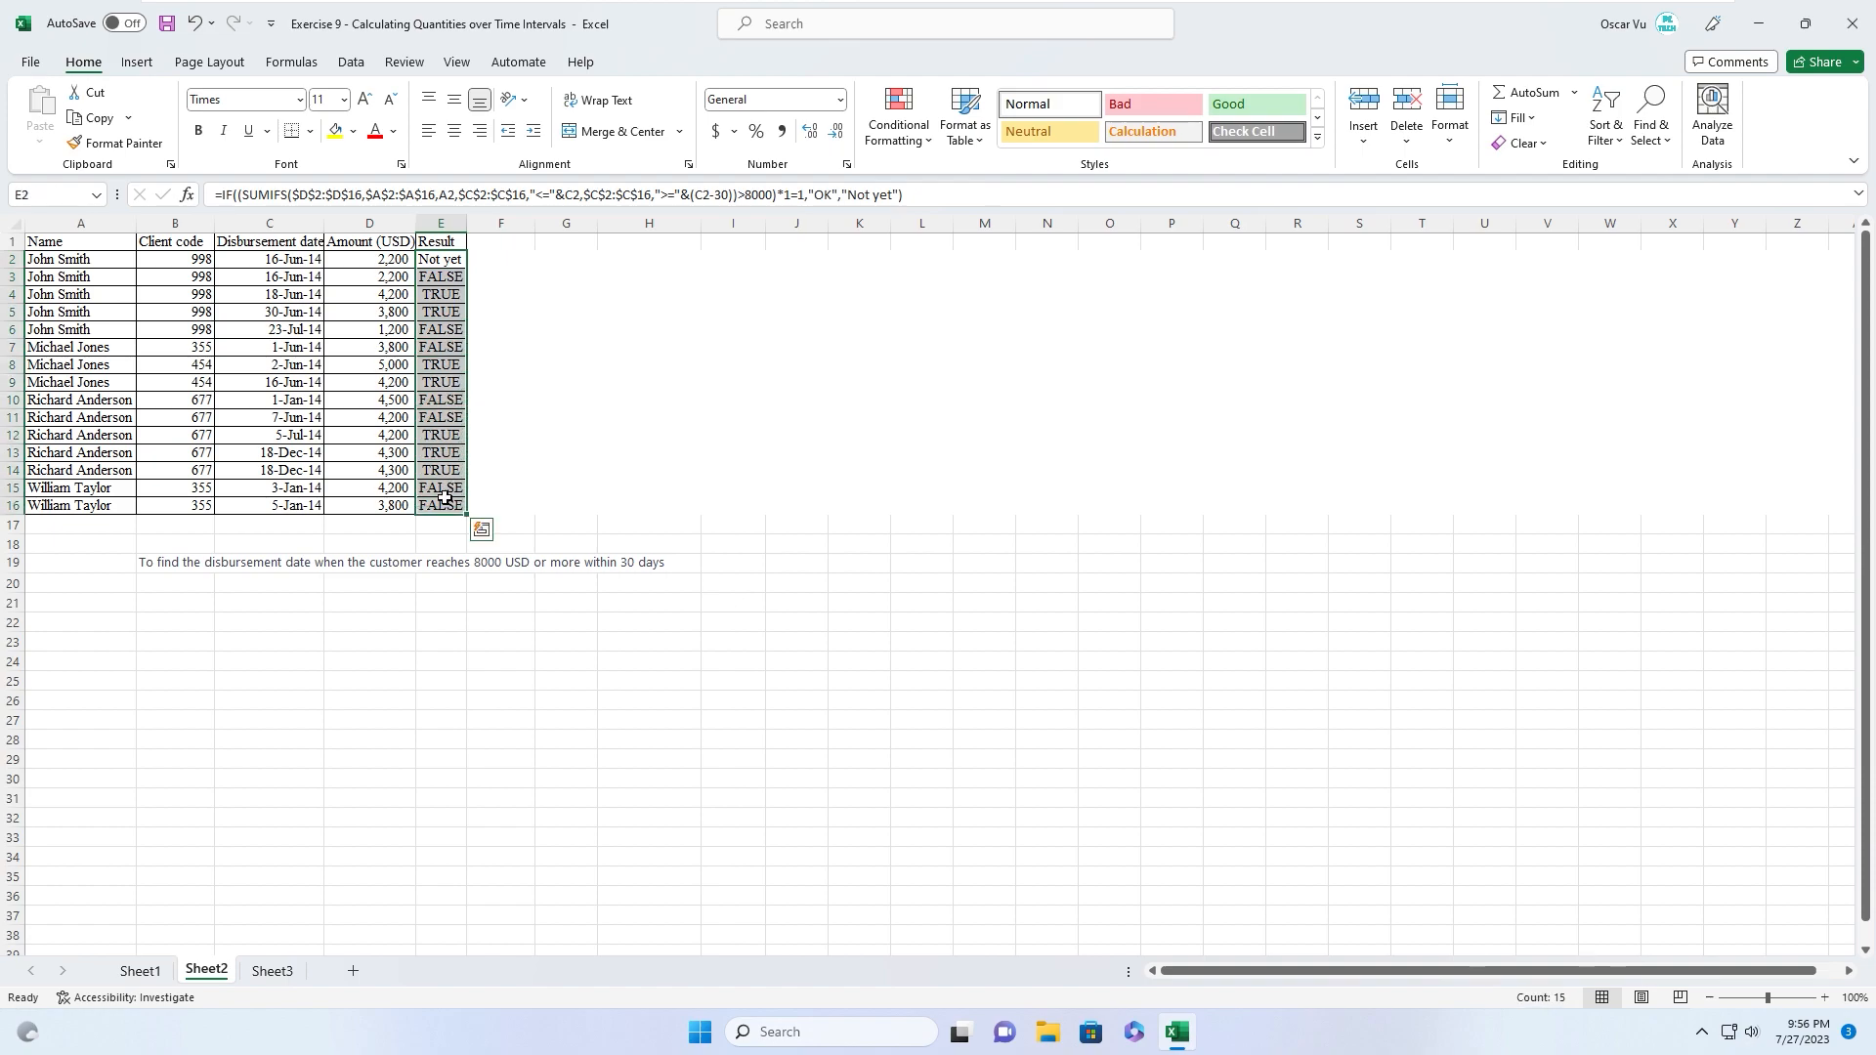
pyautogui.hotkey('ctrl', 'd')
pyautogui.click(442, 260)
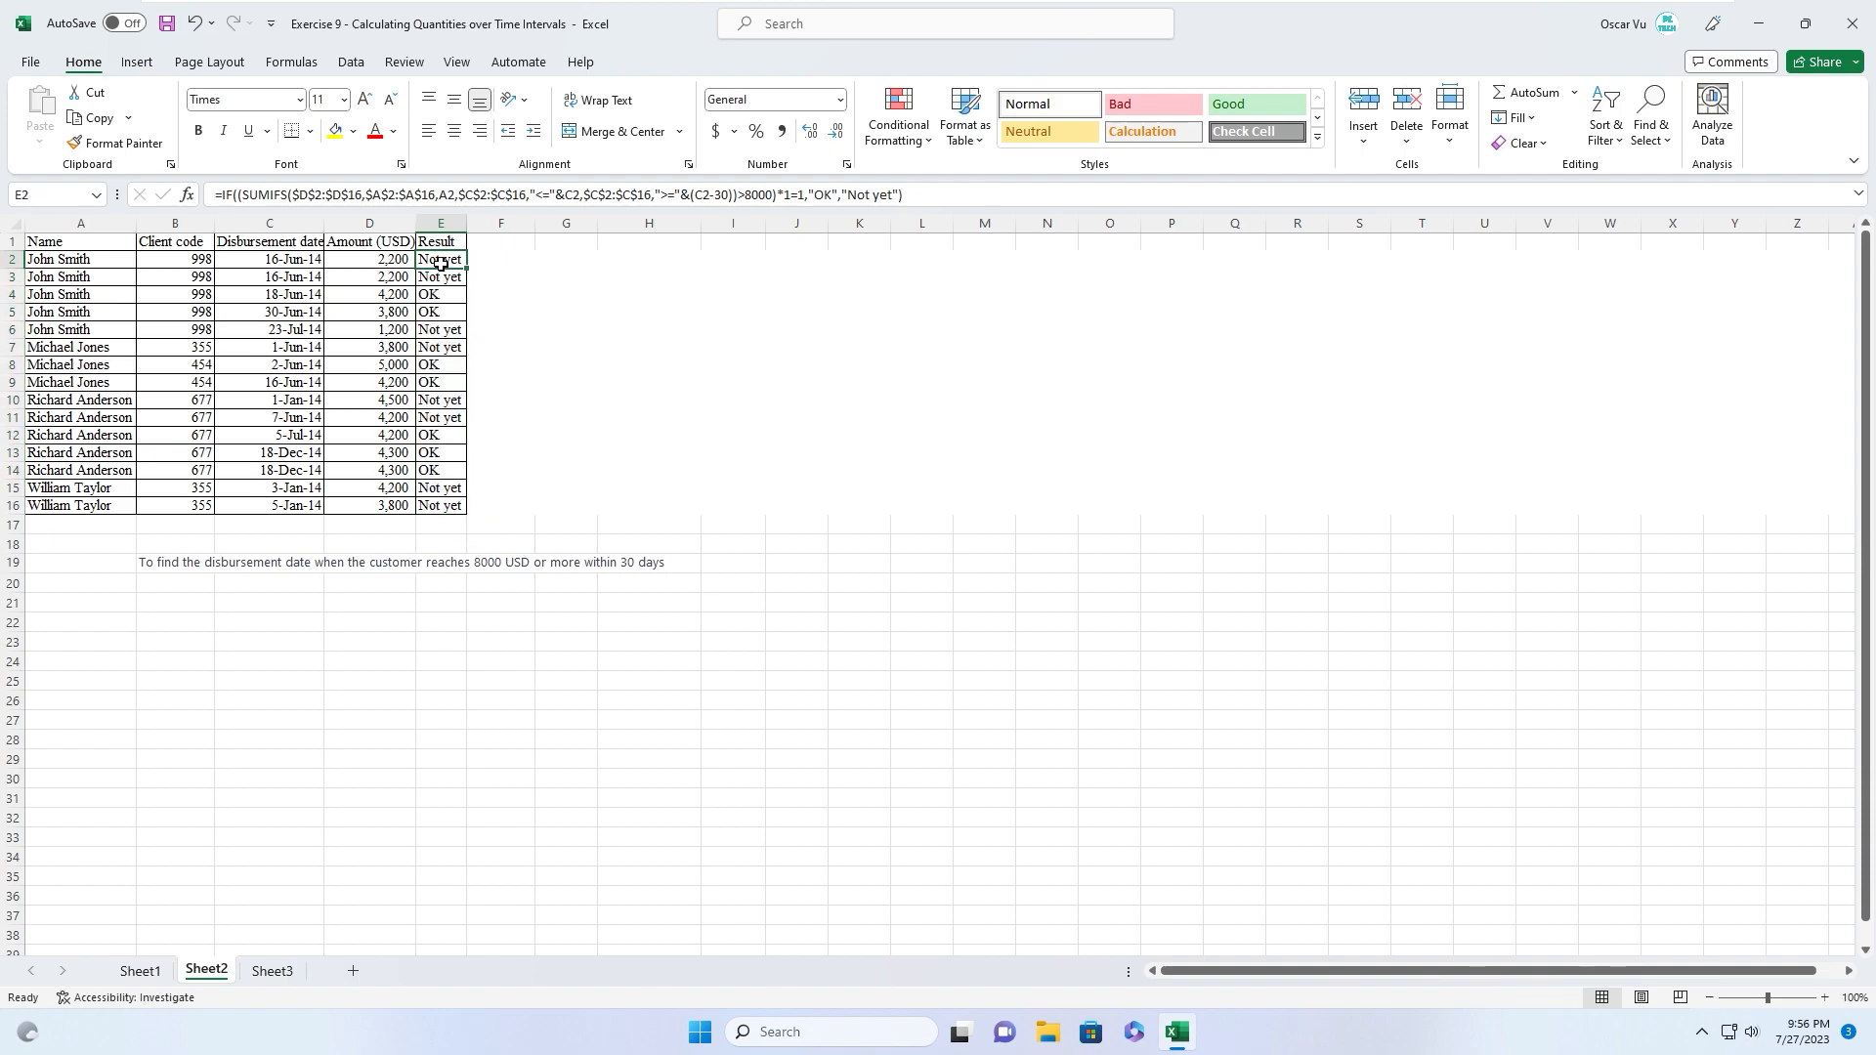
# Check the results for client 998 in rows 2 to 6 against their disbursement dates and amounts
pyautogui.click(443, 279)
pyautogui.click(442, 300)
pyautogui.click(442, 265)
pyautogui.click(443, 313)
pyautogui.click(438, 331)
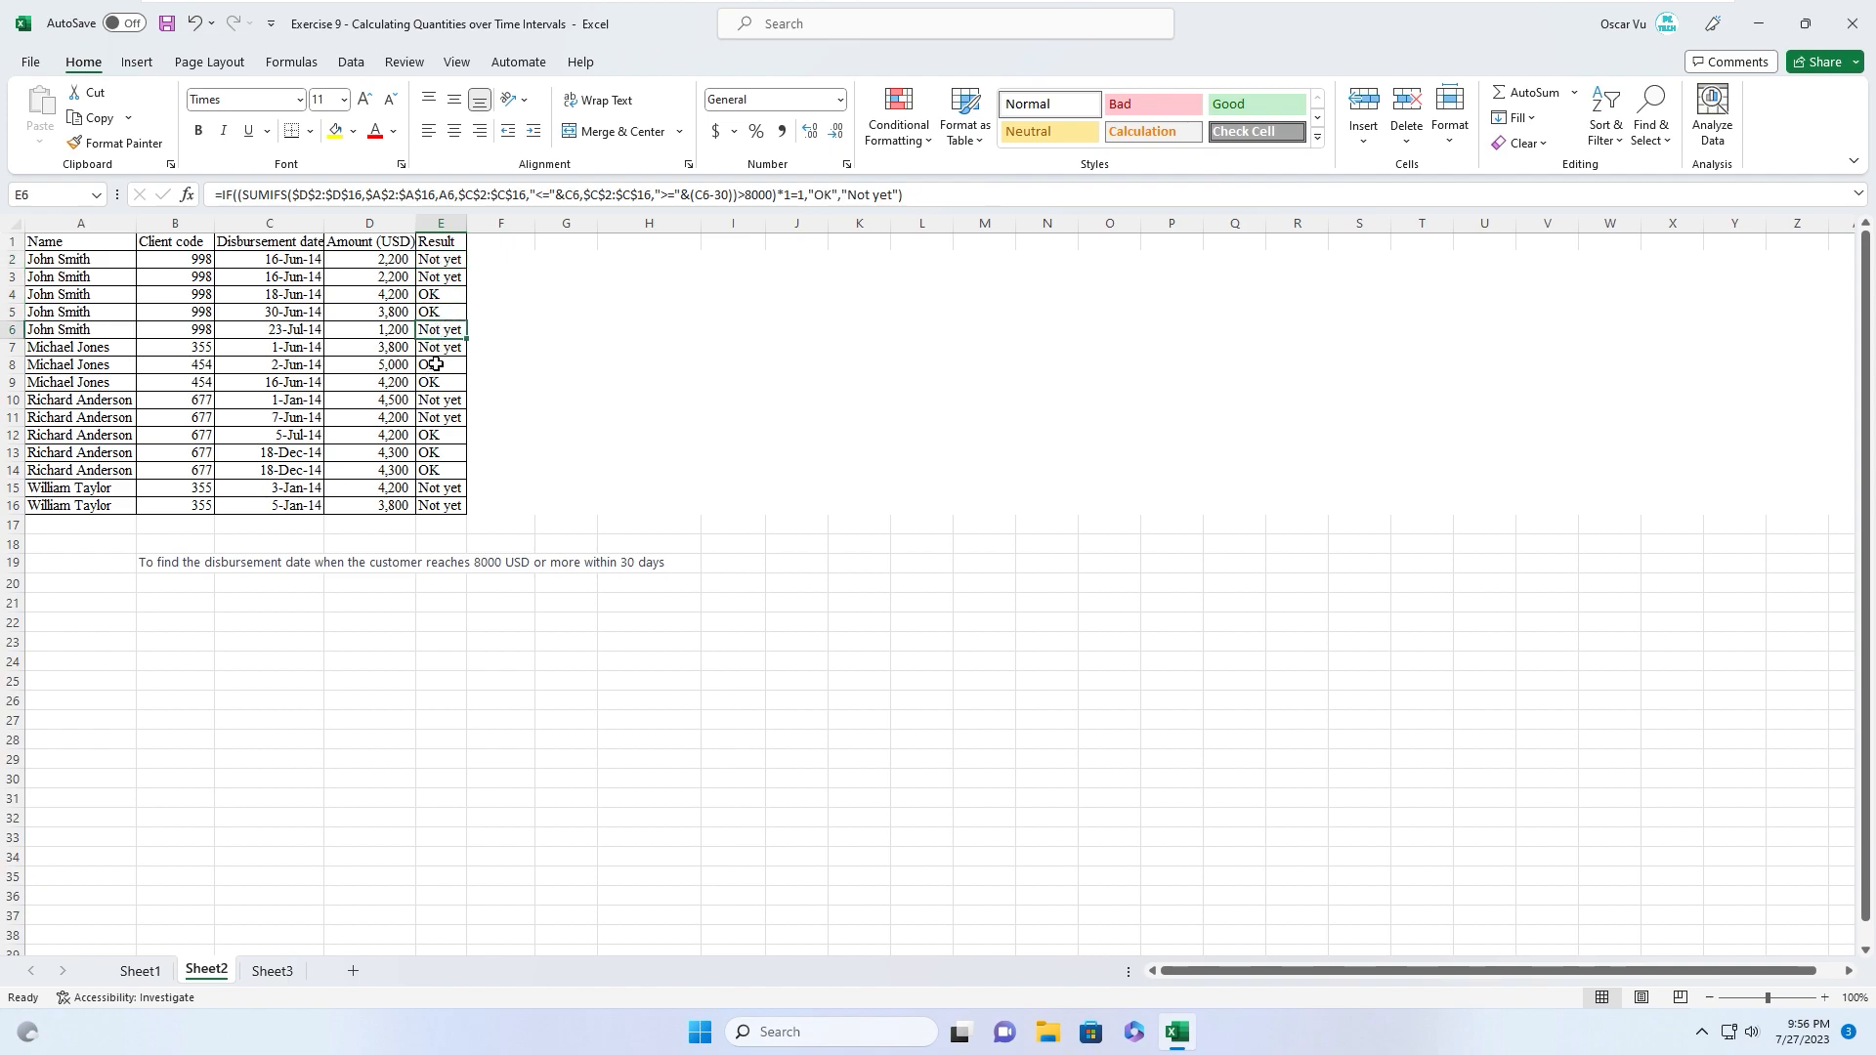
pyautogui.click(437, 363)
pyautogui.click(437, 291)
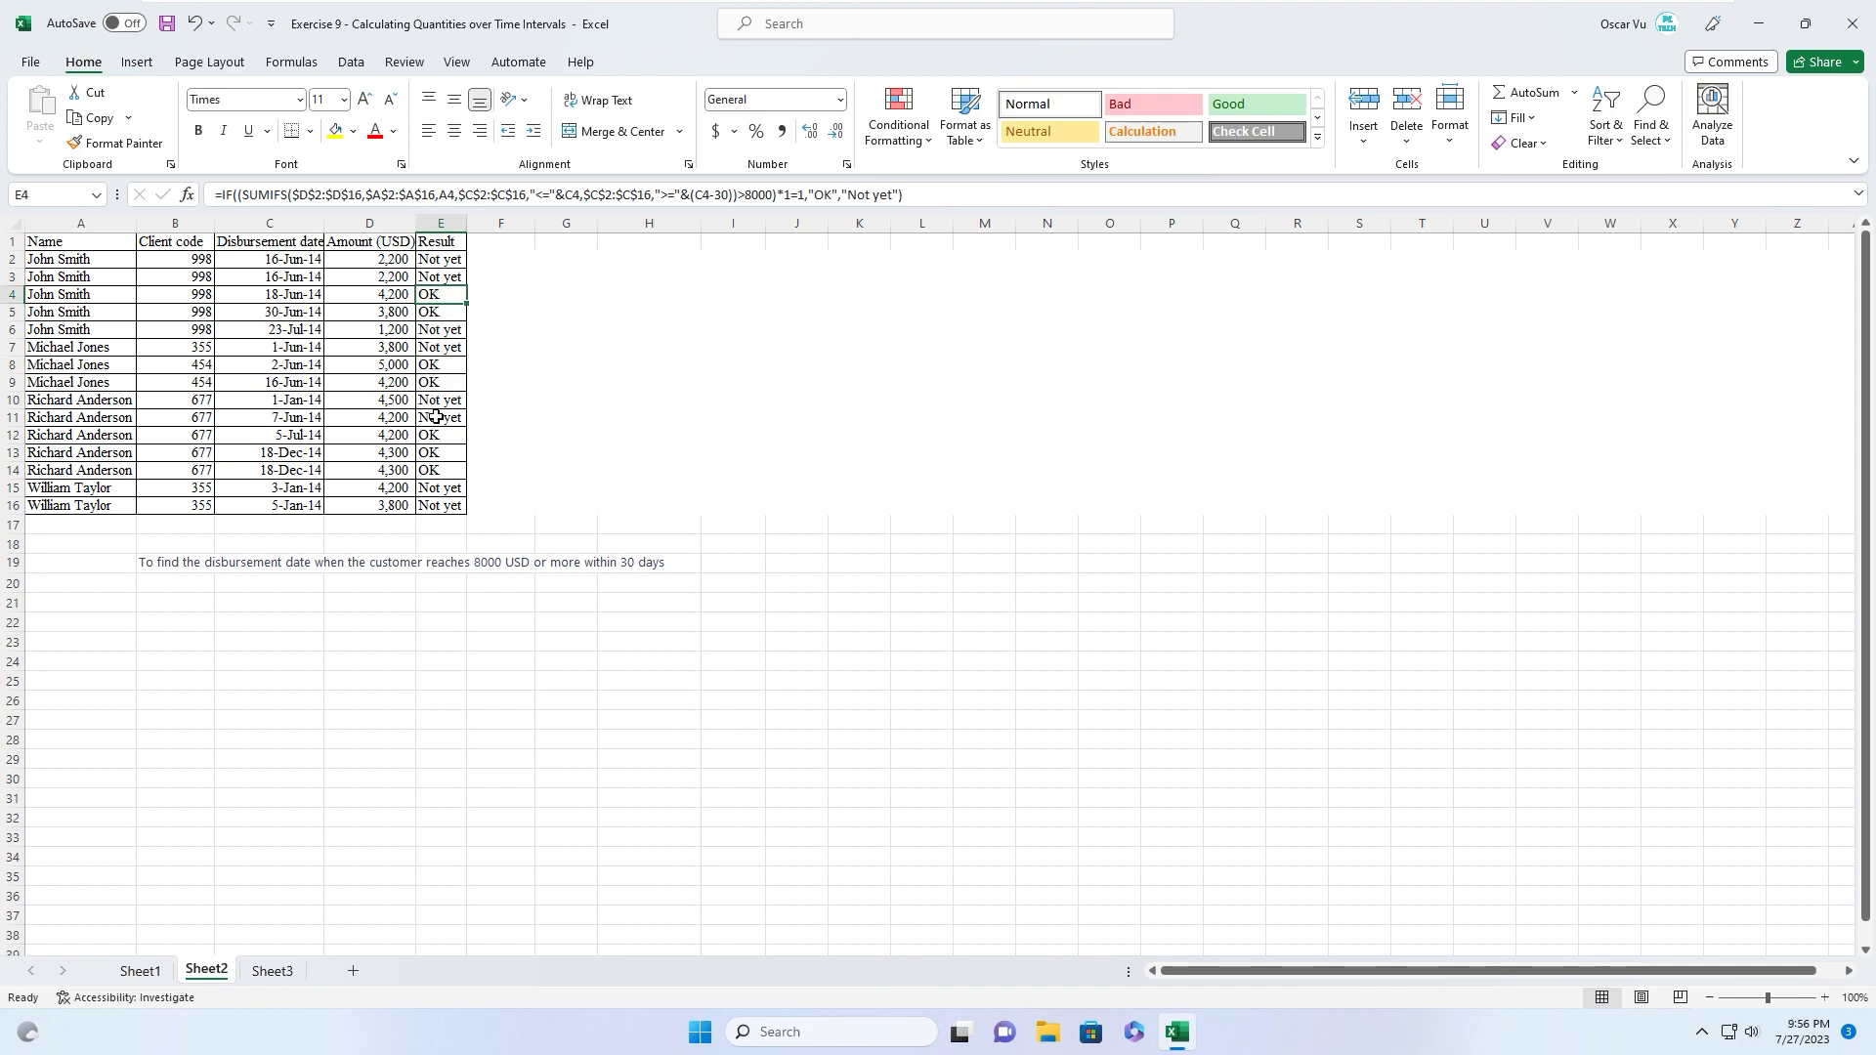
pyautogui.click(438, 314)
pyautogui.click(279, 295)
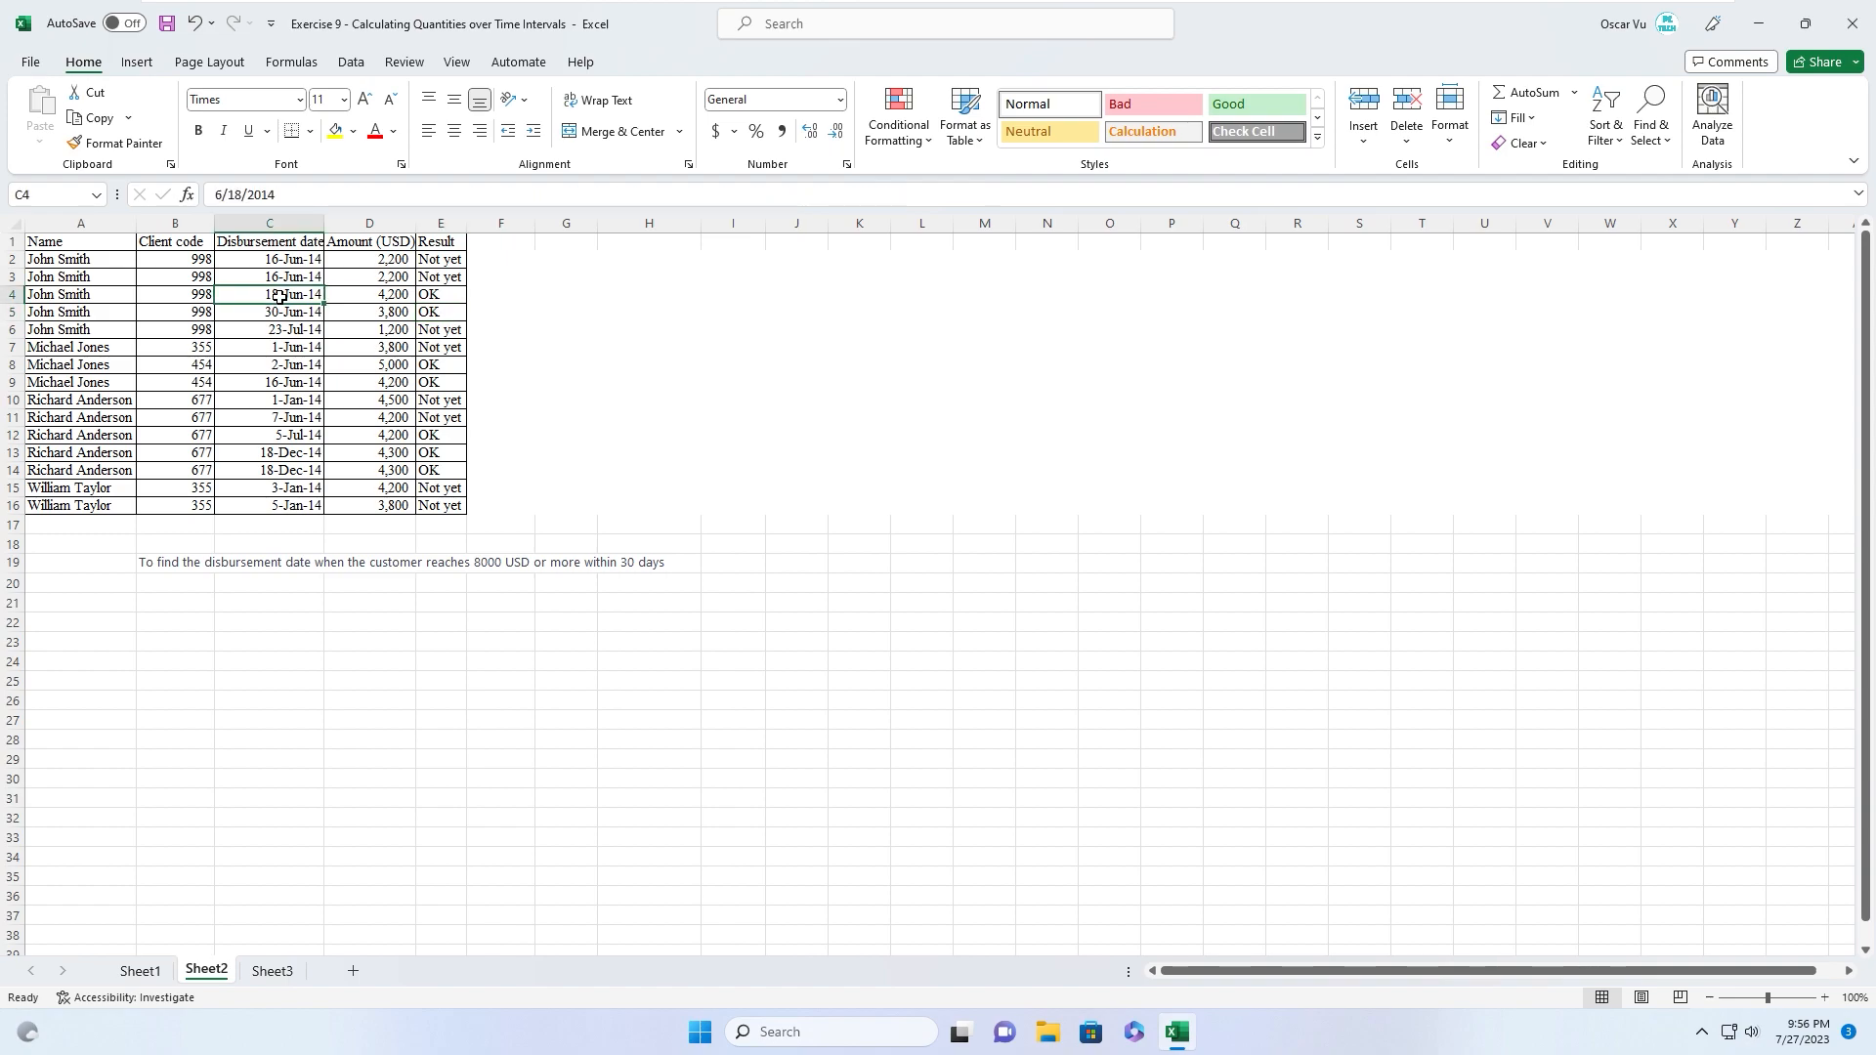
pyautogui.click(382, 299)
pyautogui.press('Right')
# Review the Result formulas in the remaining client rows, from row 8 down to row 16
pyautogui.click(439, 382)
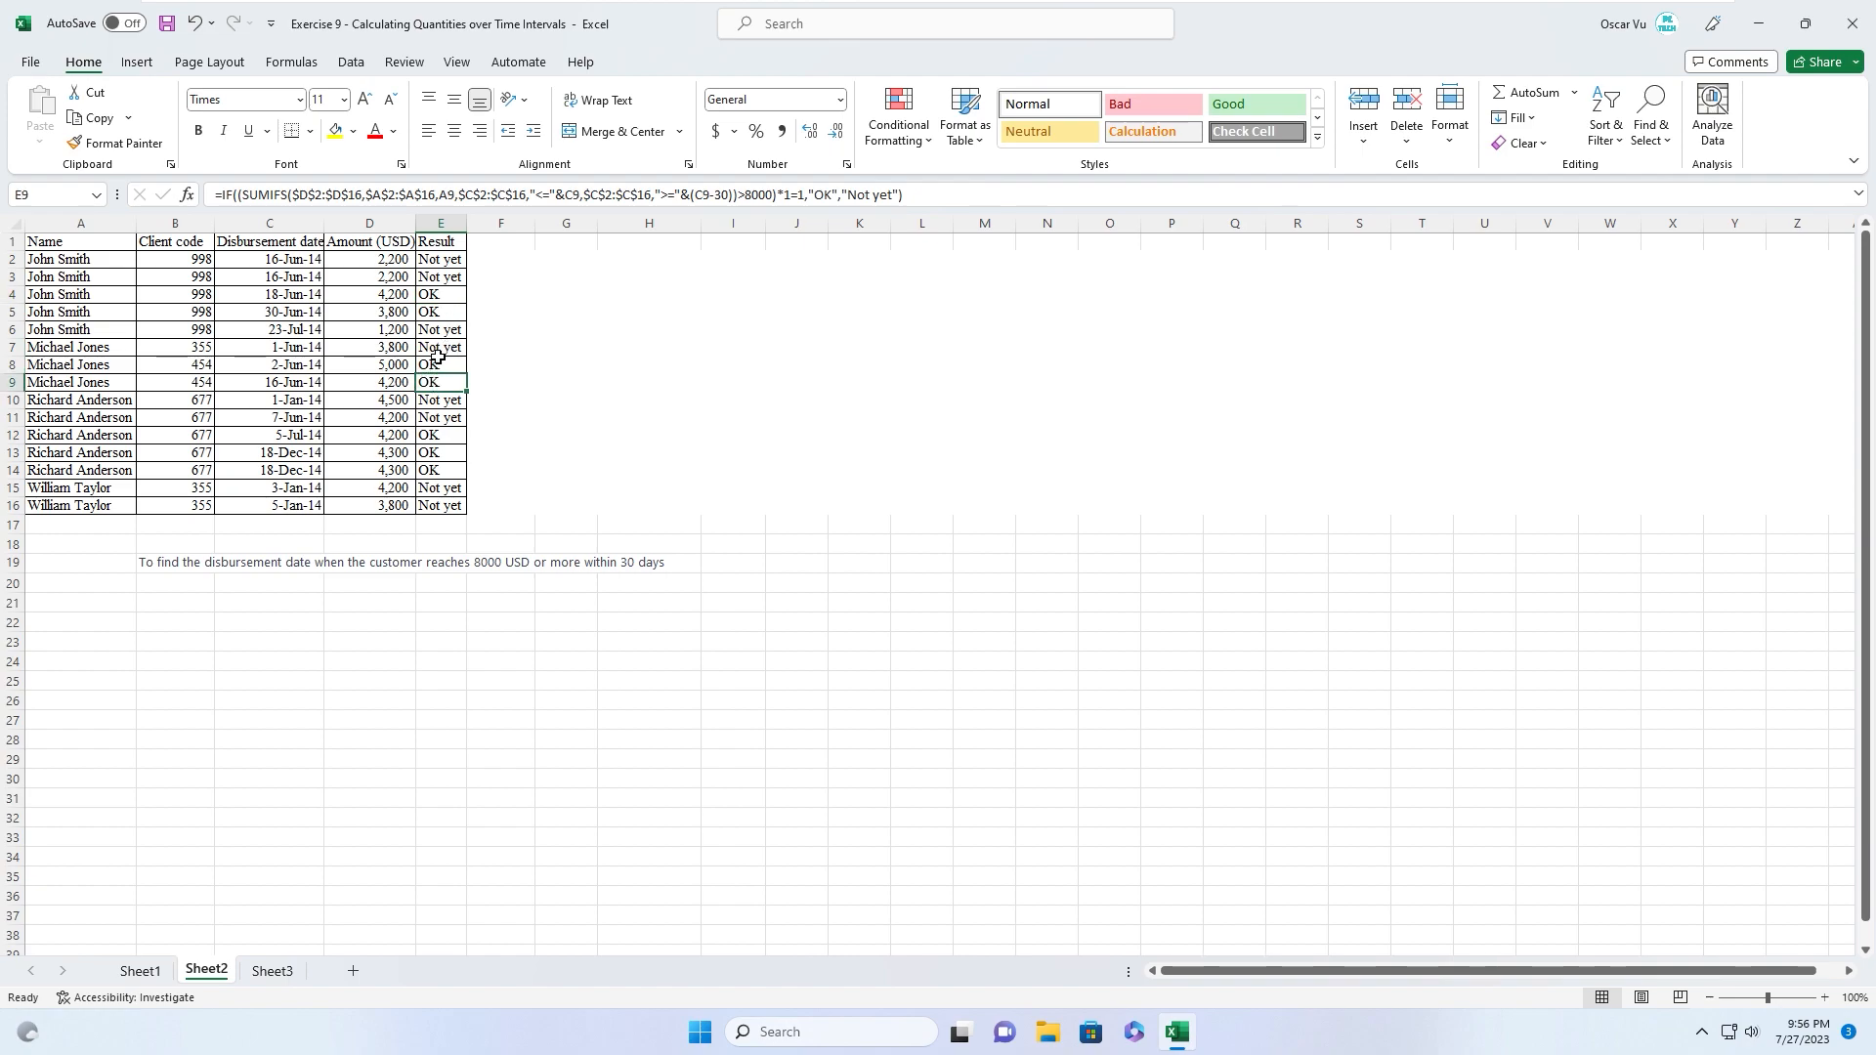
pyautogui.click(493, 381)
pyautogui.click(440, 383)
pyautogui.click(430, 402)
pyautogui.press('Down')
pyautogui.press('Down')
pyautogui.press('Down')
pyautogui.press('Down')
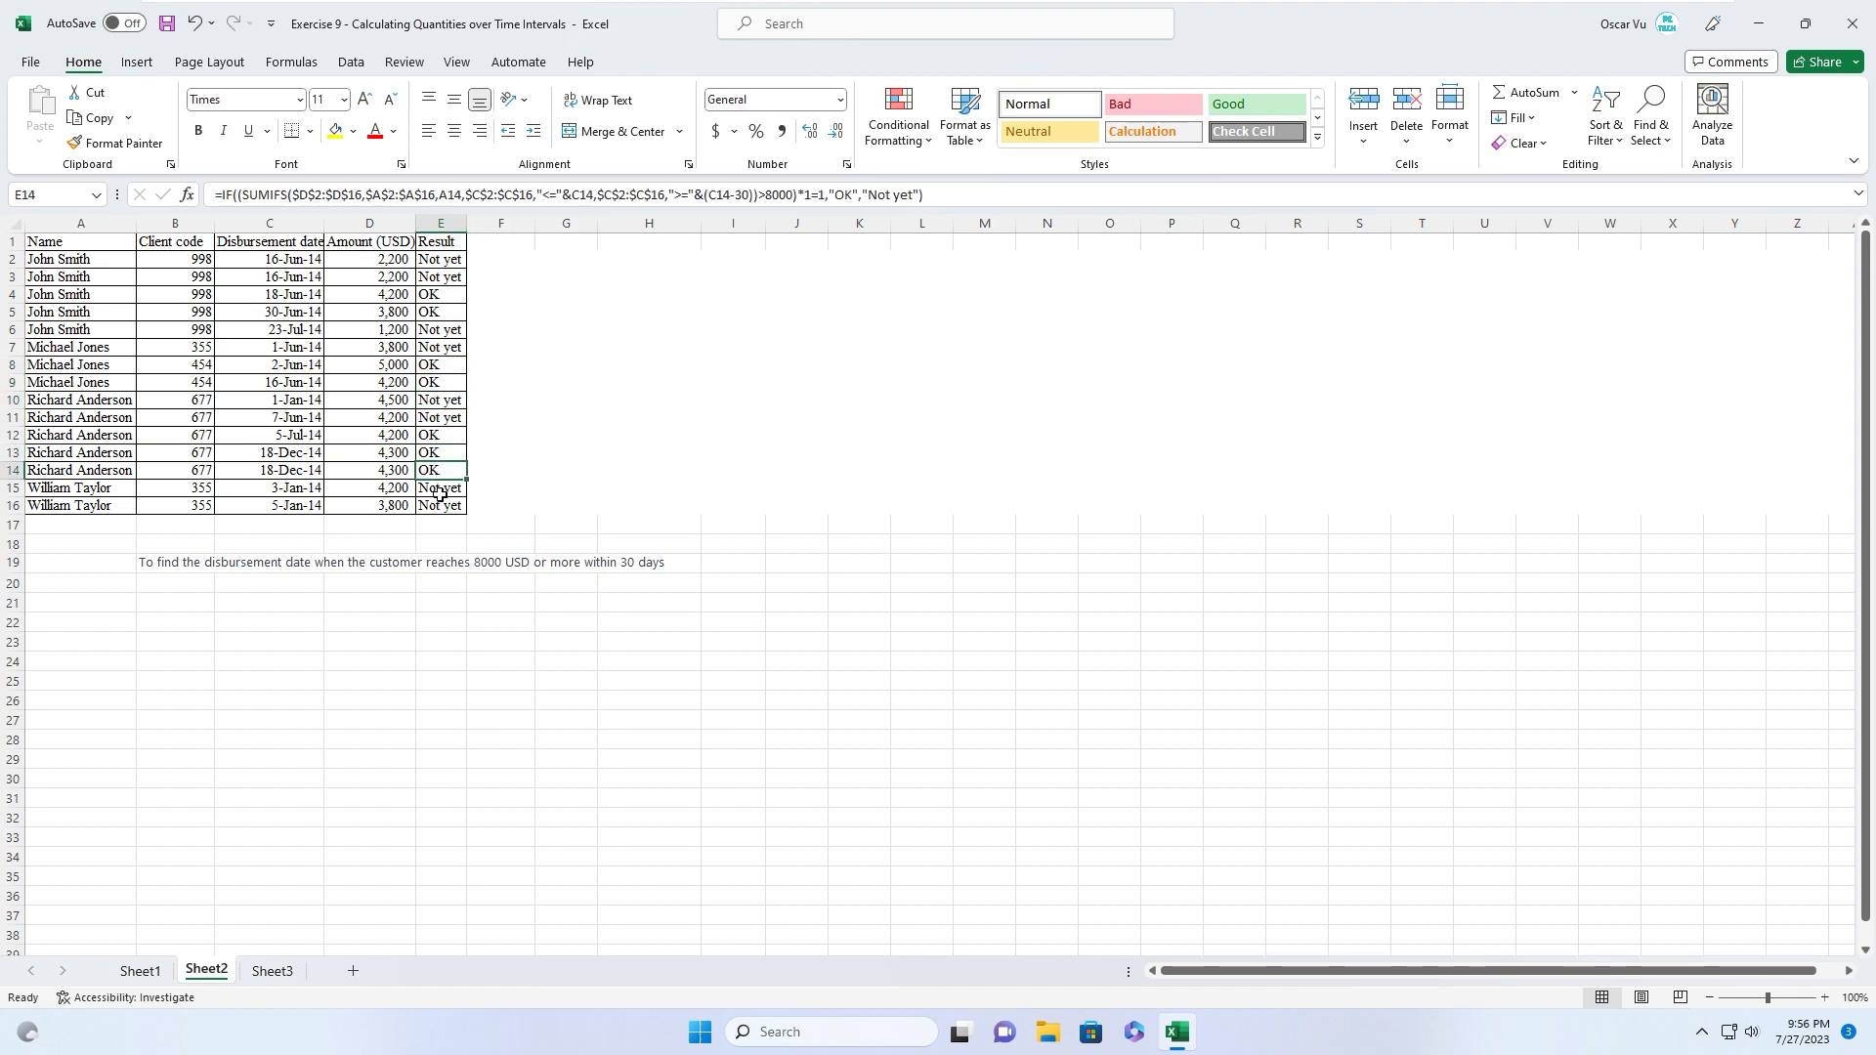
pyautogui.press('Down')
pyautogui.press('Down')
pyautogui.click(439, 365)
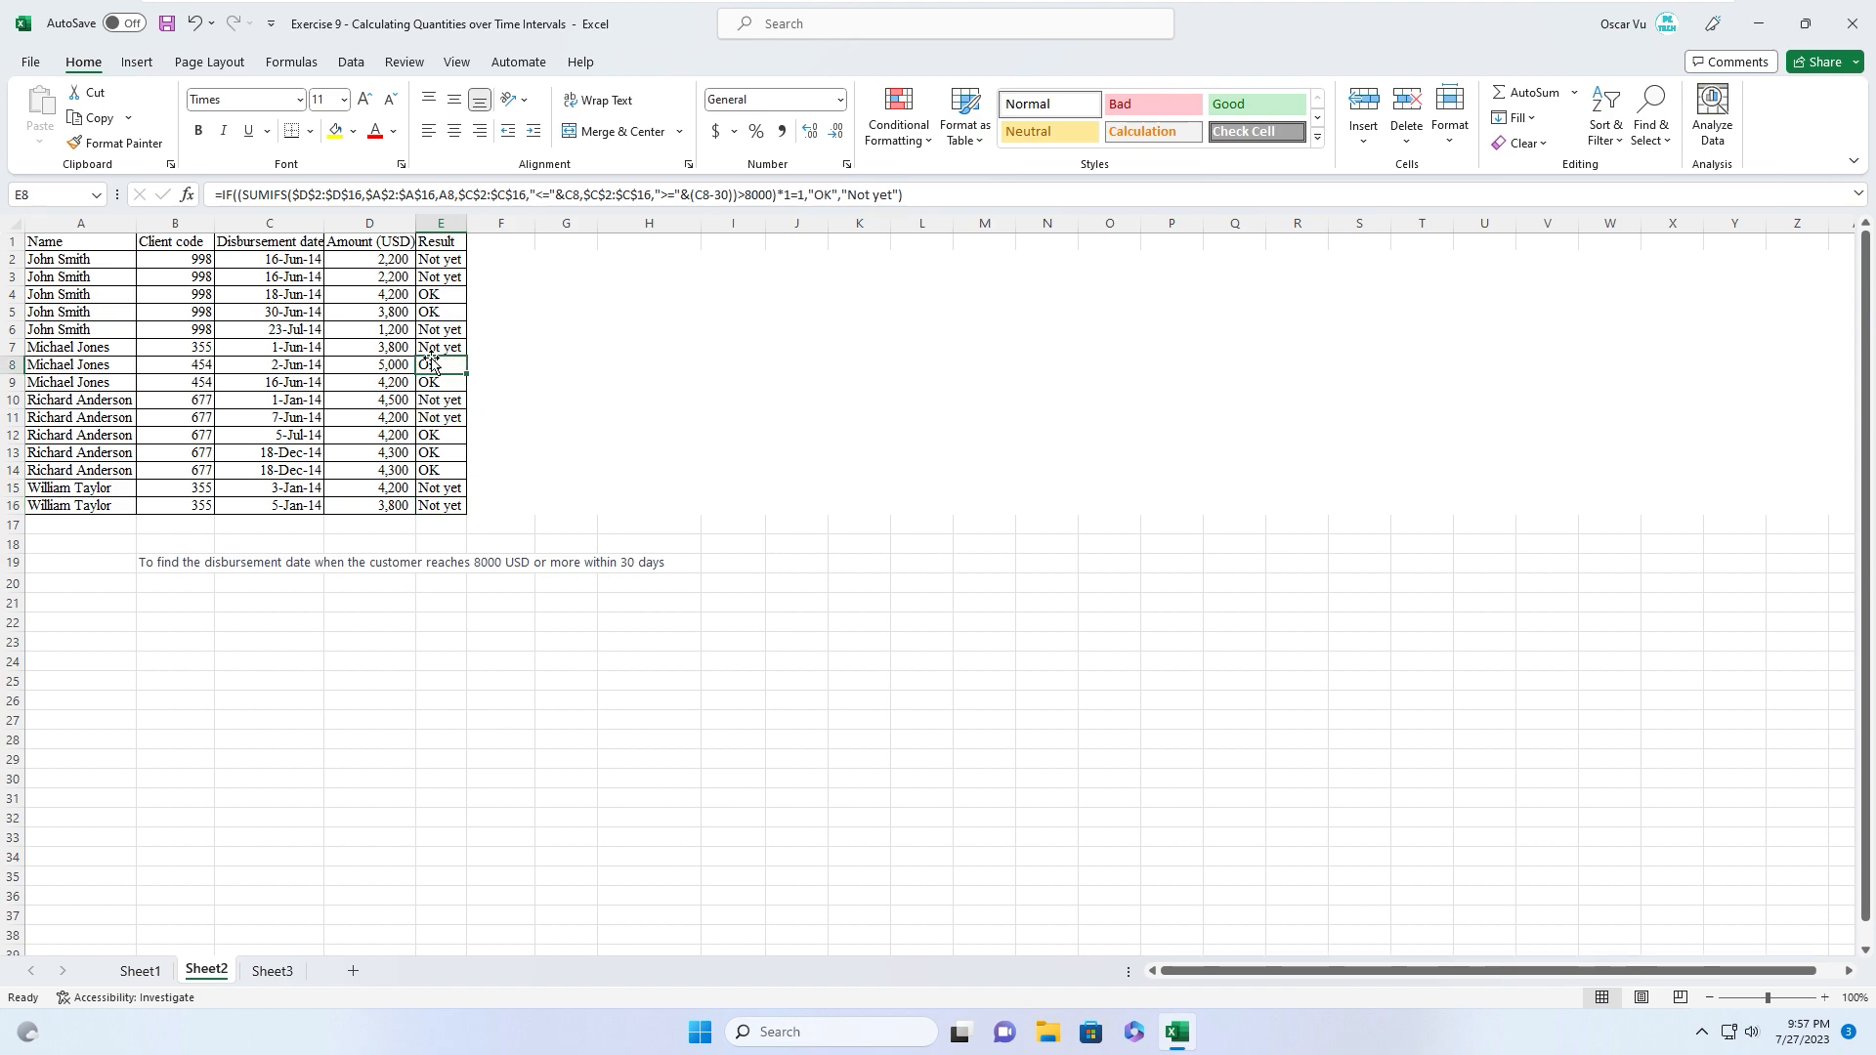
pyautogui.press('Right')
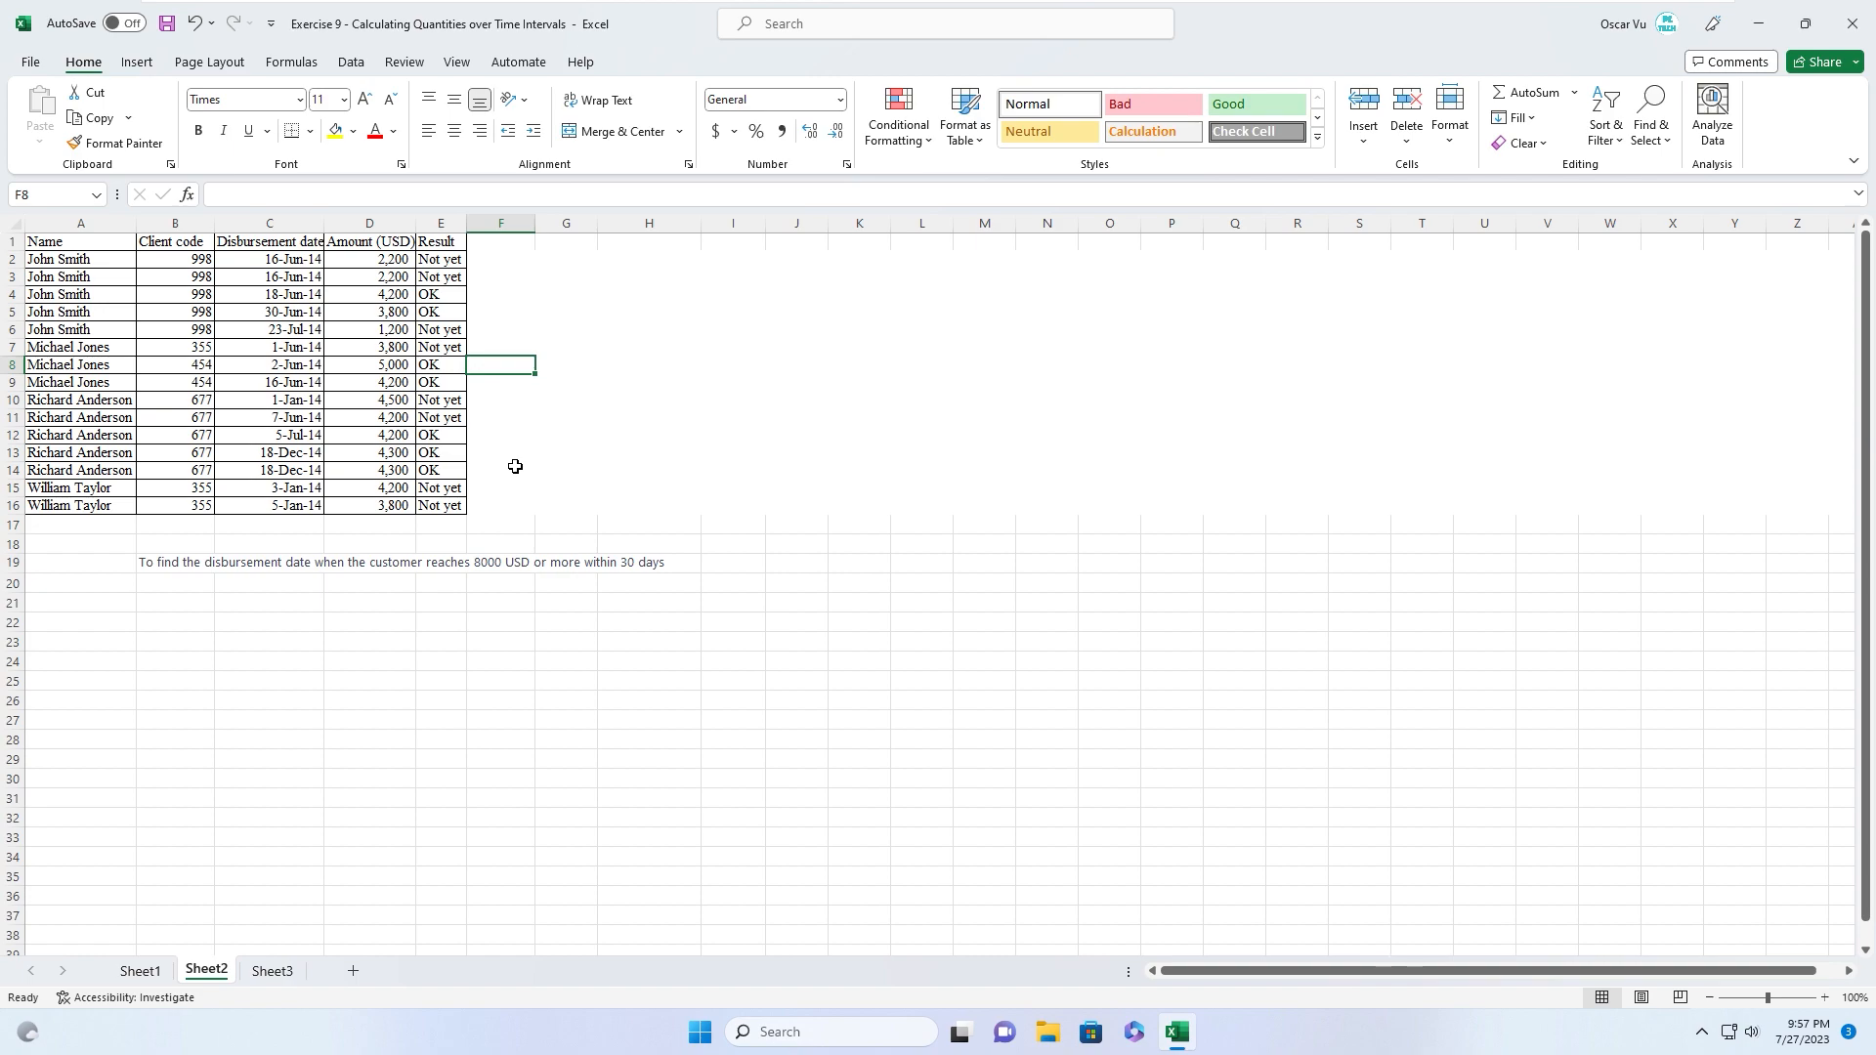
pyautogui.click(206, 400)
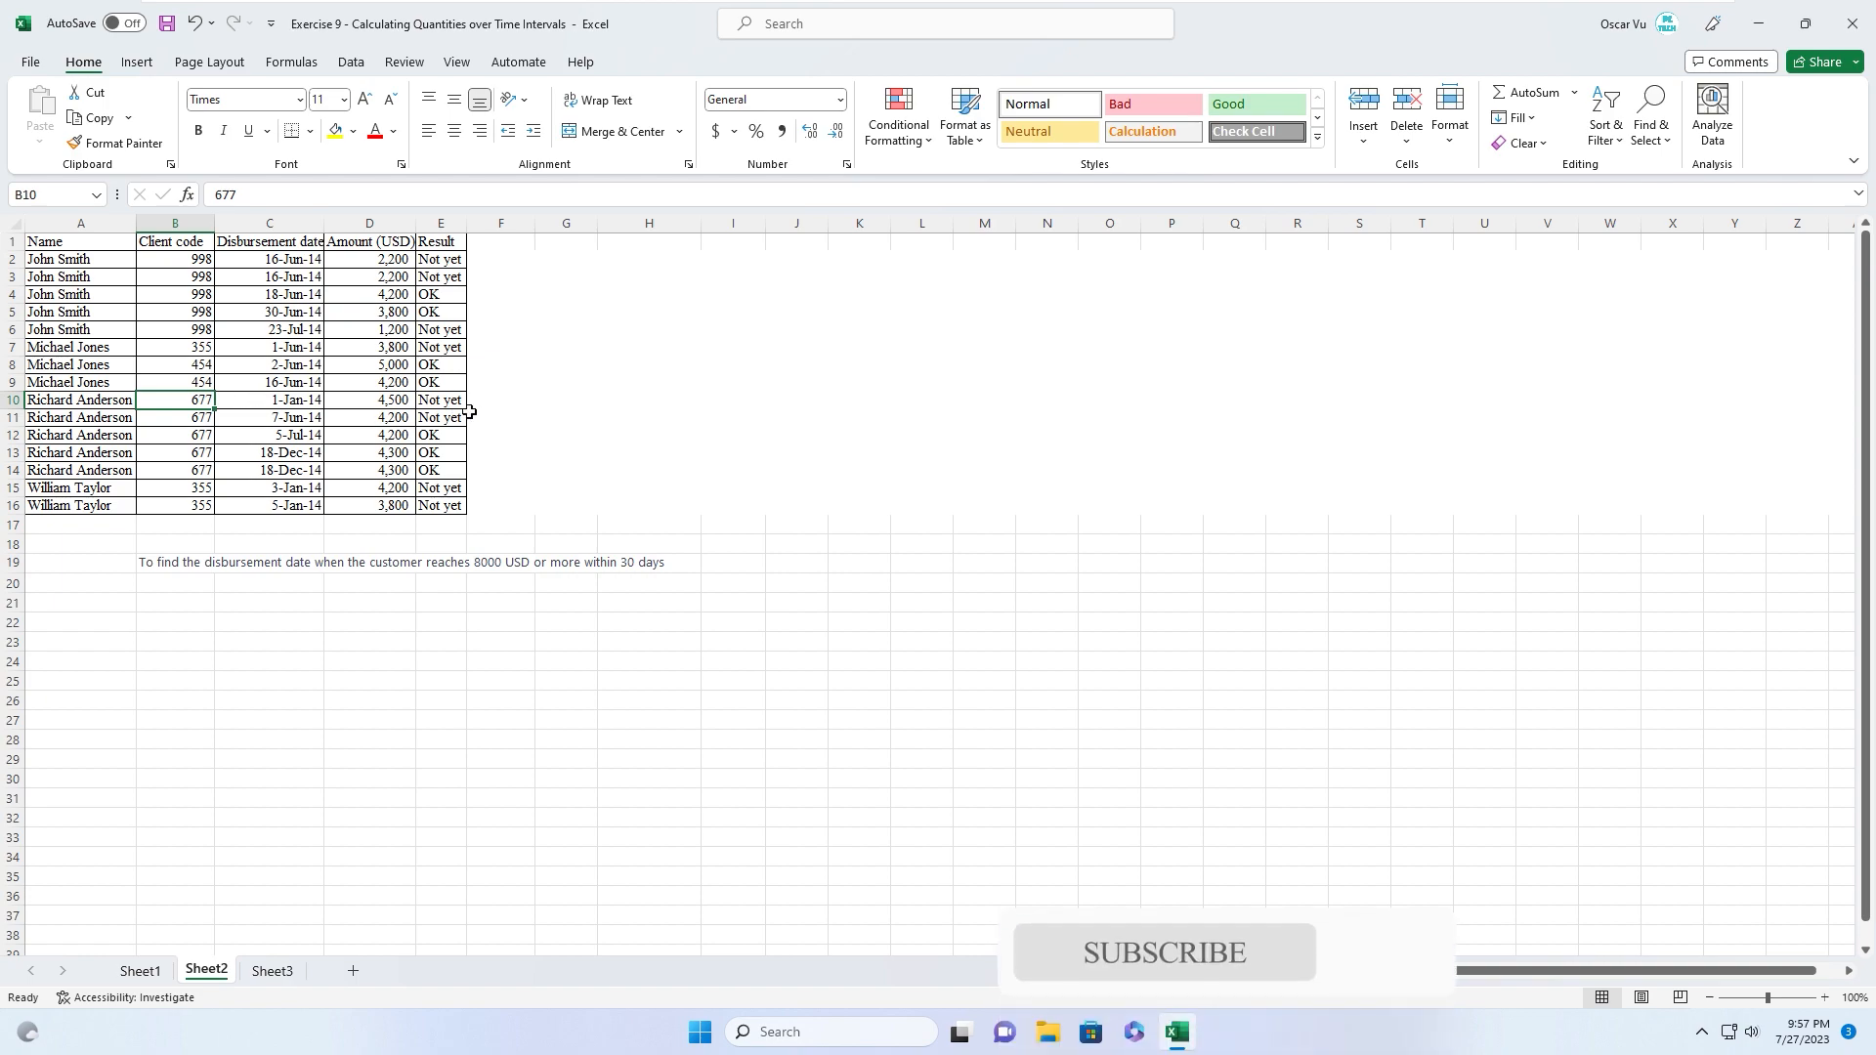
pyautogui.click(519, 415)
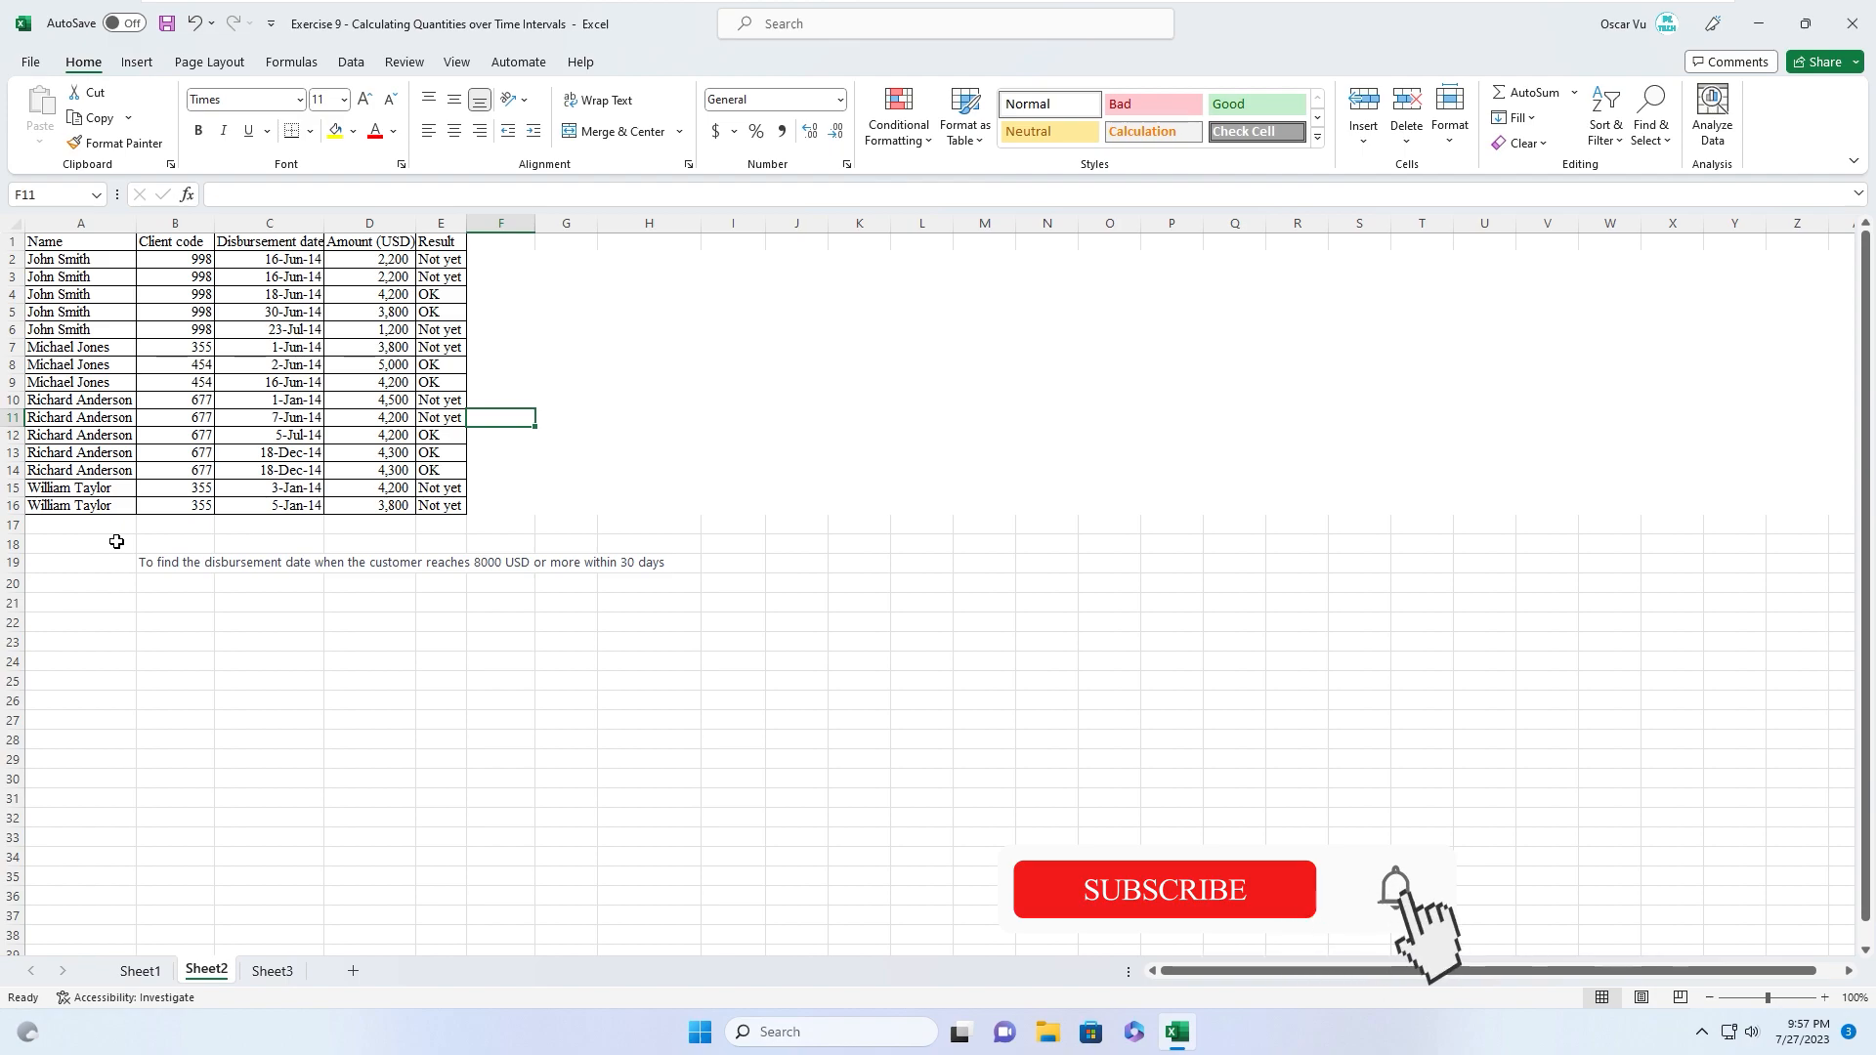